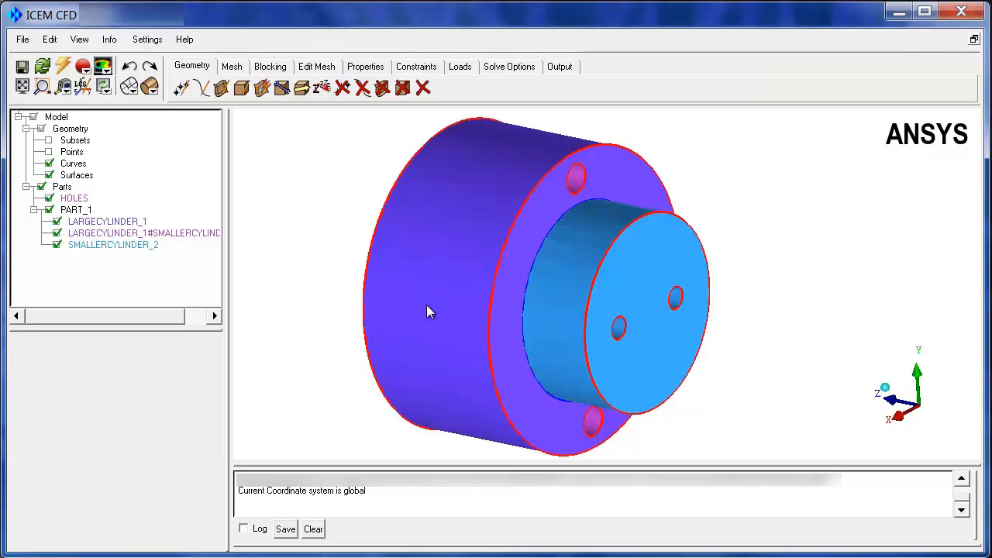
Make the model's surfaces transparent so the internal holes of both cylinders can be seen
left_click_drag(501, 288, 548, 378)
right_click_drag(547, 370, 555, 264)
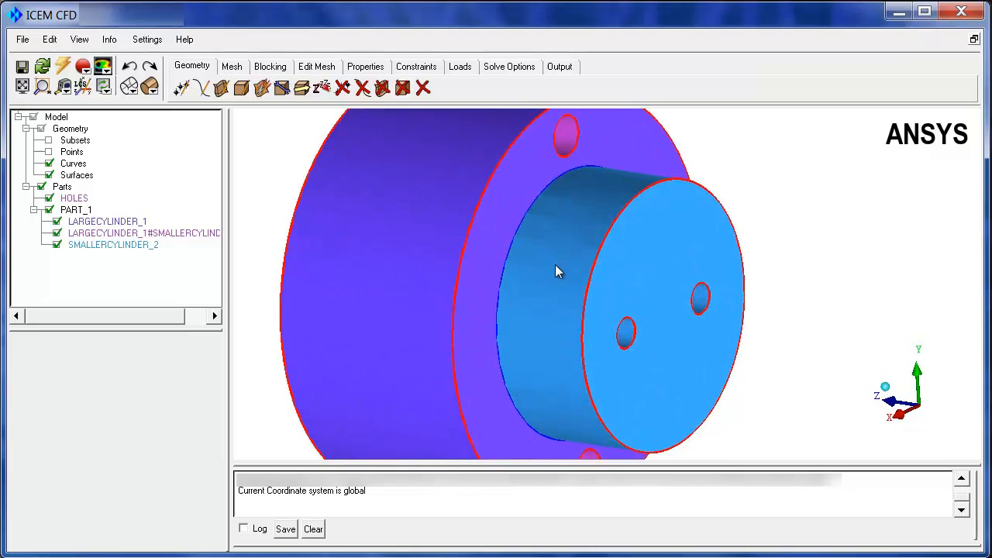
left_click_drag(555, 265, 534, 290)
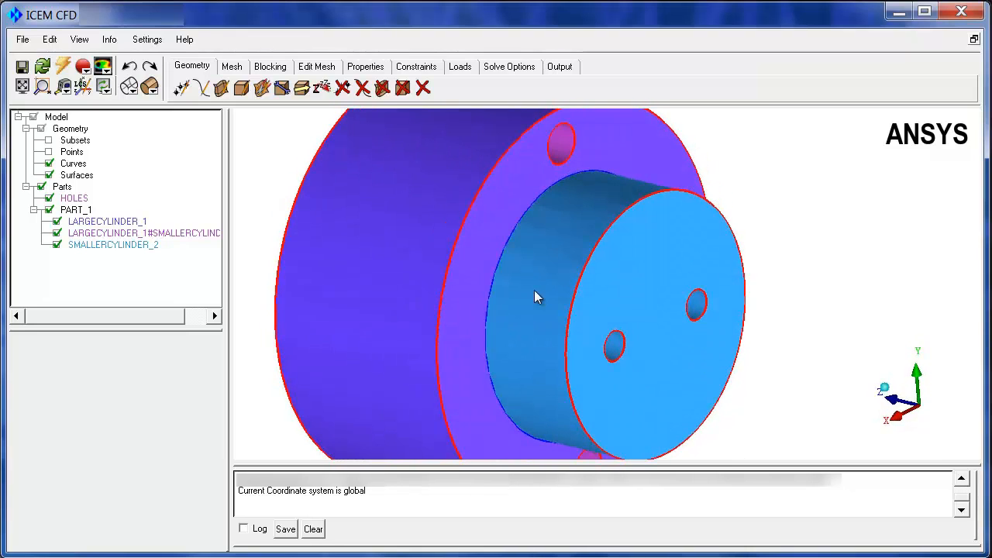
right_click(73, 174)
left_click(124, 326)
left_click_drag(325, 217, 405, 177)
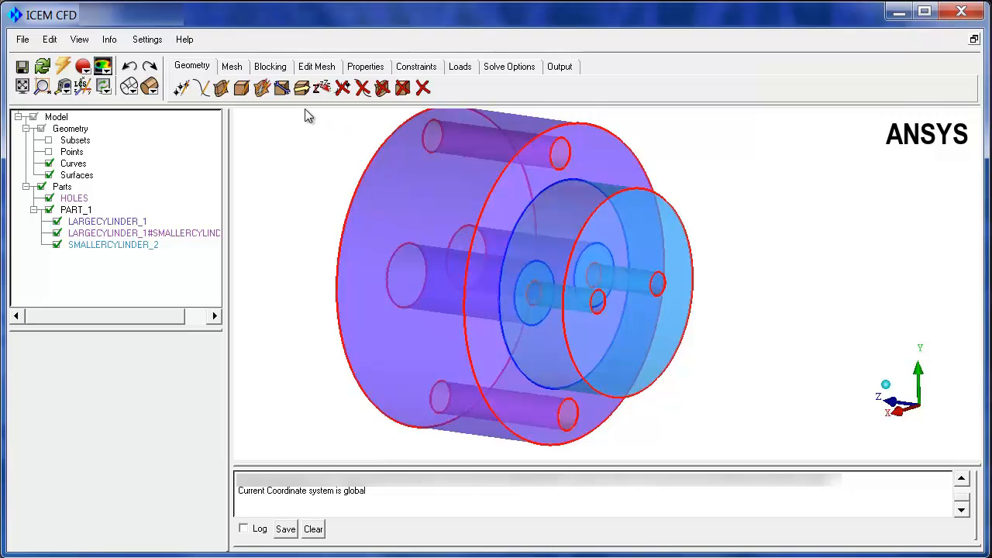
Set the maximum mesh size to 1 for all parts in the part mesh setup
left_click(231, 67)
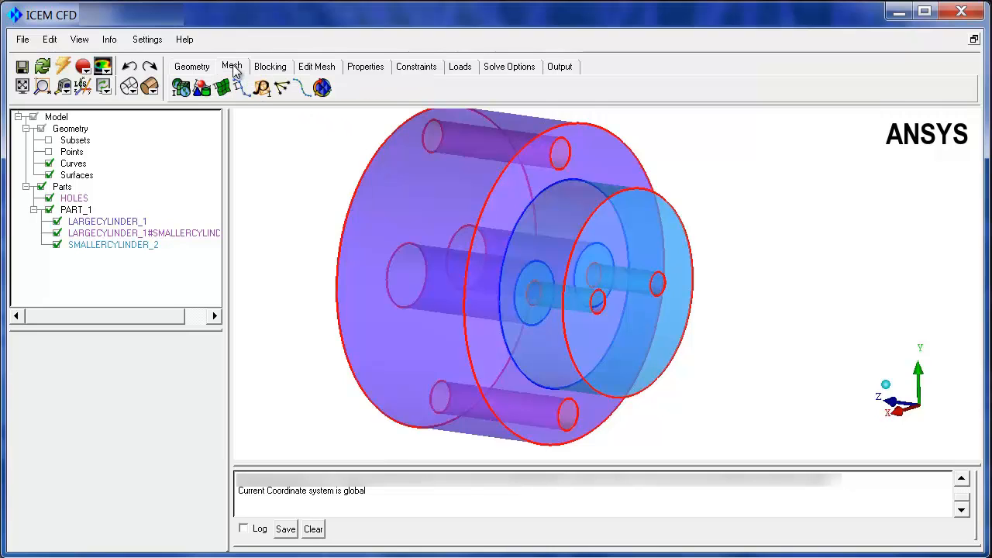
left_click(204, 90)
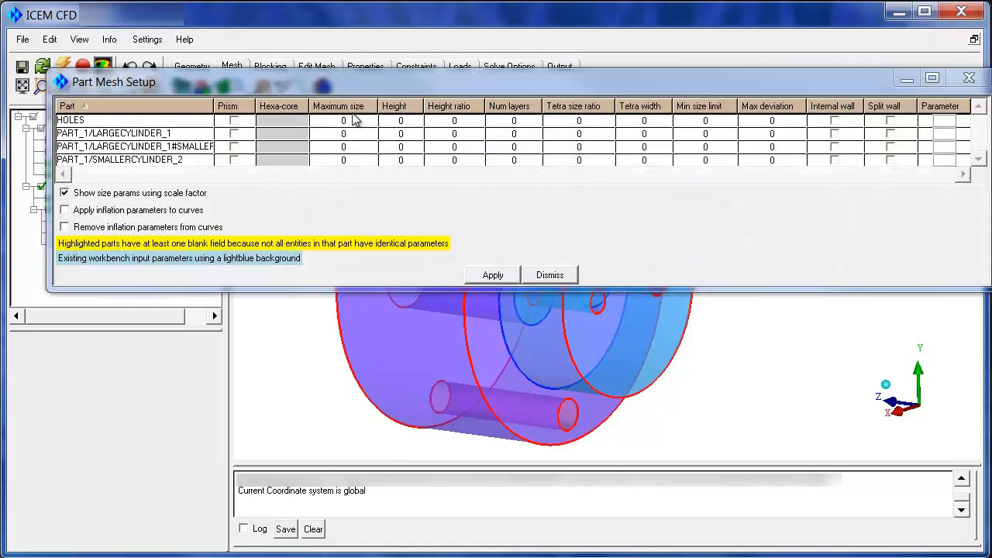
left_click(353, 107)
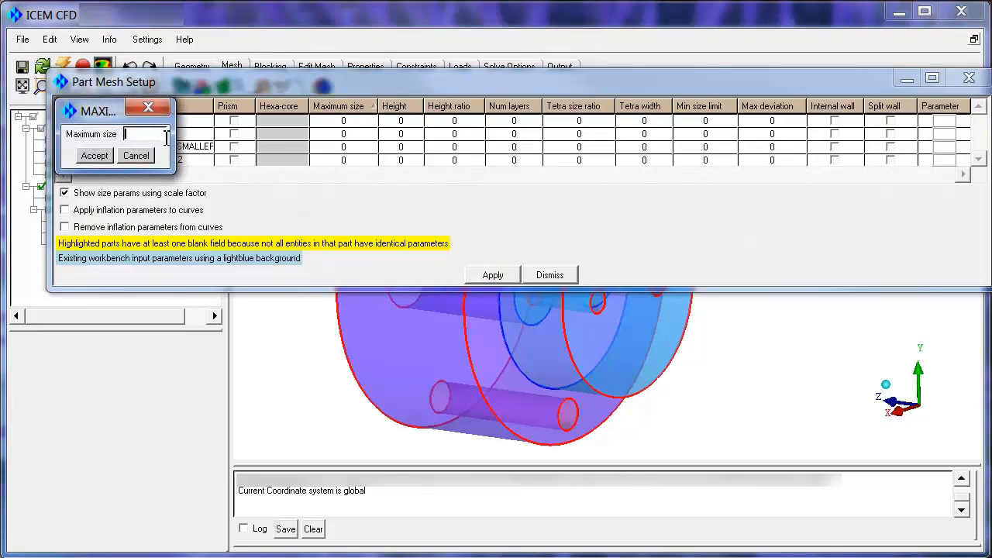
type("1")
left_click(94, 155)
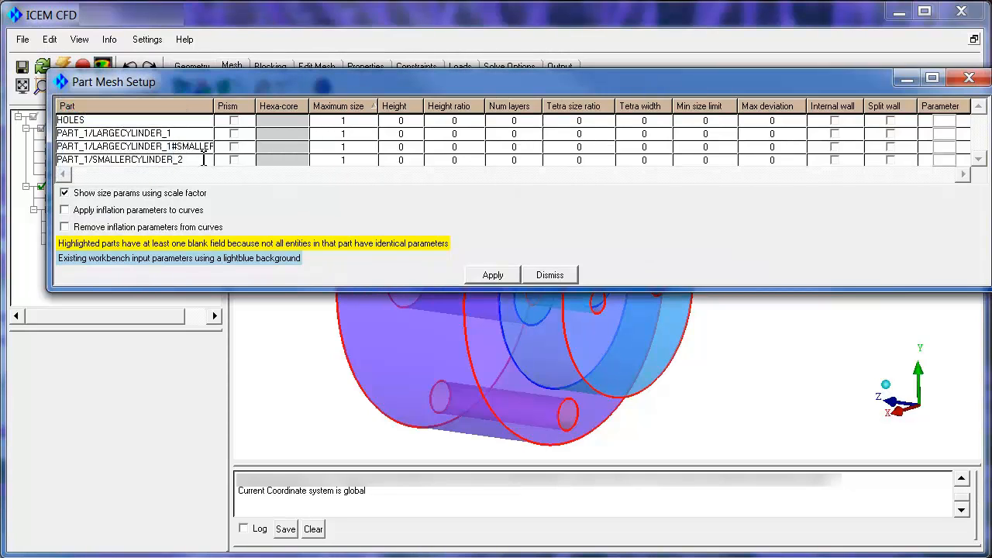
Give the HOLES part a maximum size of 0.5, height .1, height ratio 1.2 and 3 layers, and apply the part mesh setup
left_click(341, 121)
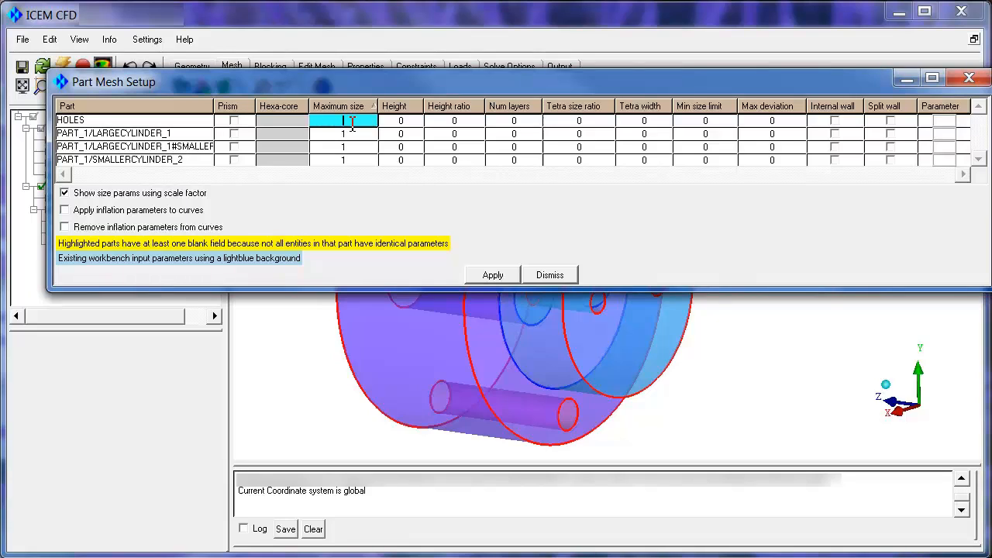
type("0.5")
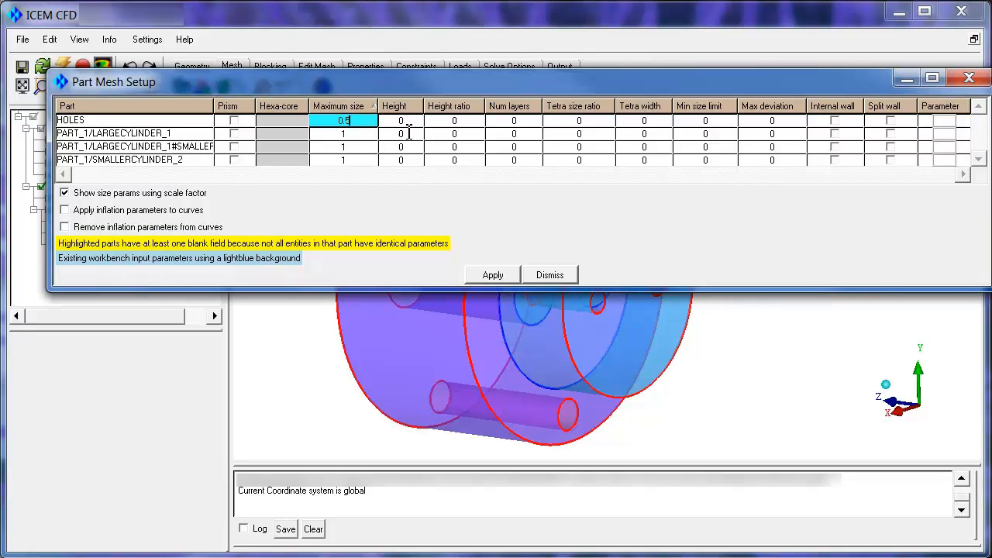
left_click(409, 122)
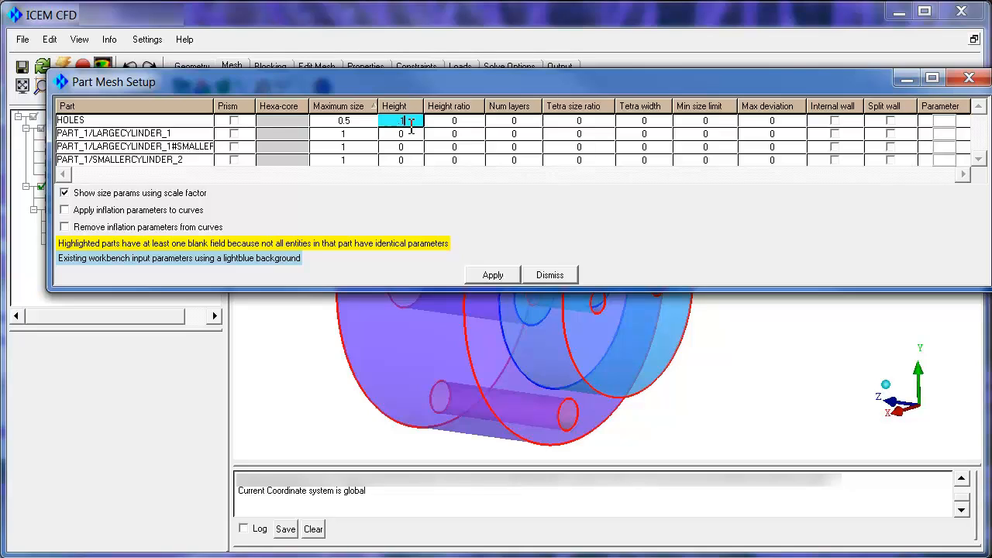
type(".1")
left_click(465, 123)
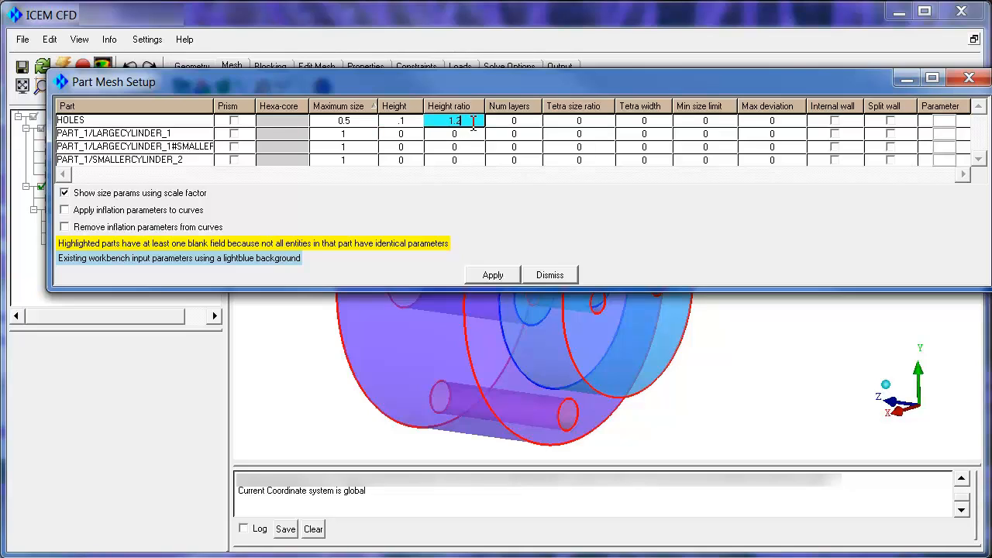
left_click(521, 122)
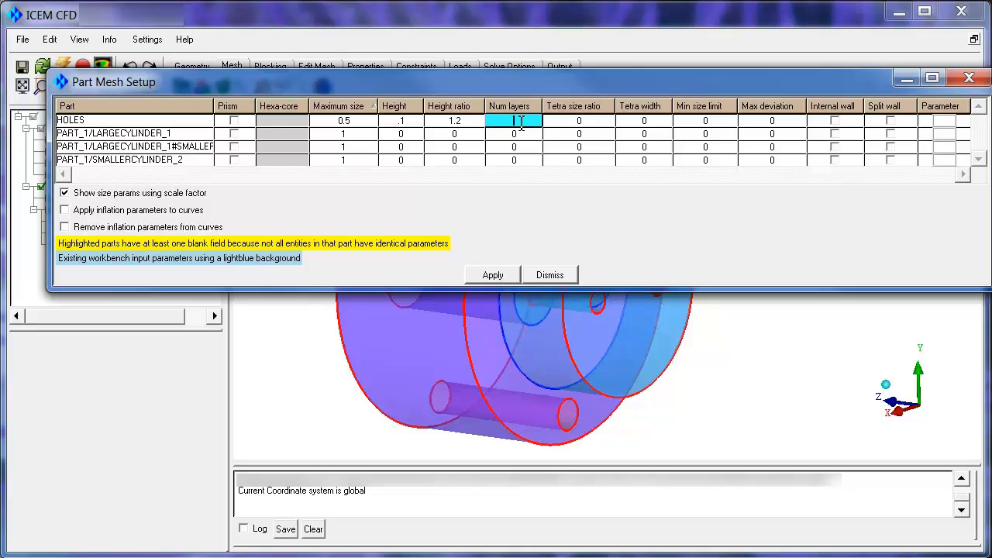
type("3")
left_click(493, 276)
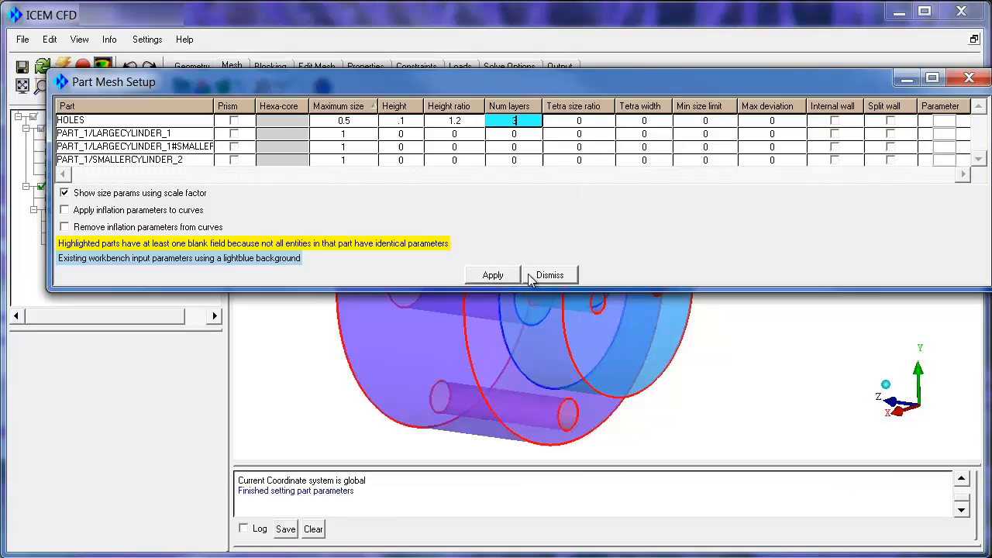
left_click(543, 275)
Display the surfaces in wireframe with their hexa sizes
right_click(82, 179)
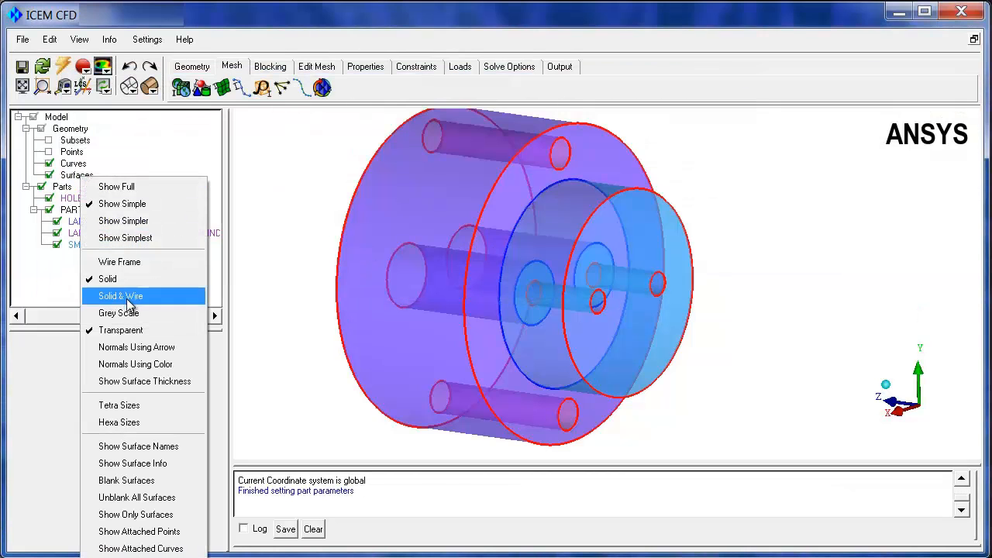
left_click(134, 424)
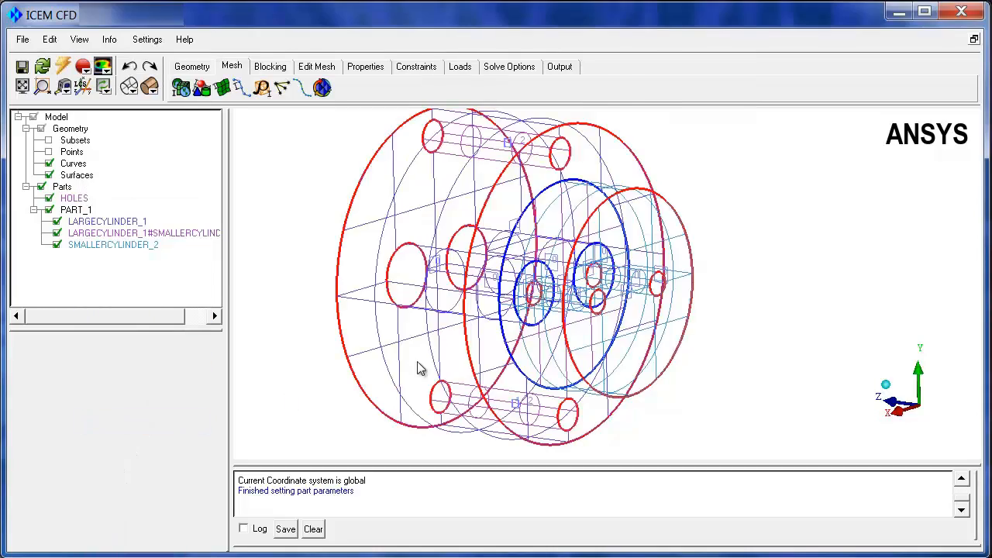
left_click_drag(418, 365, 270, 287)
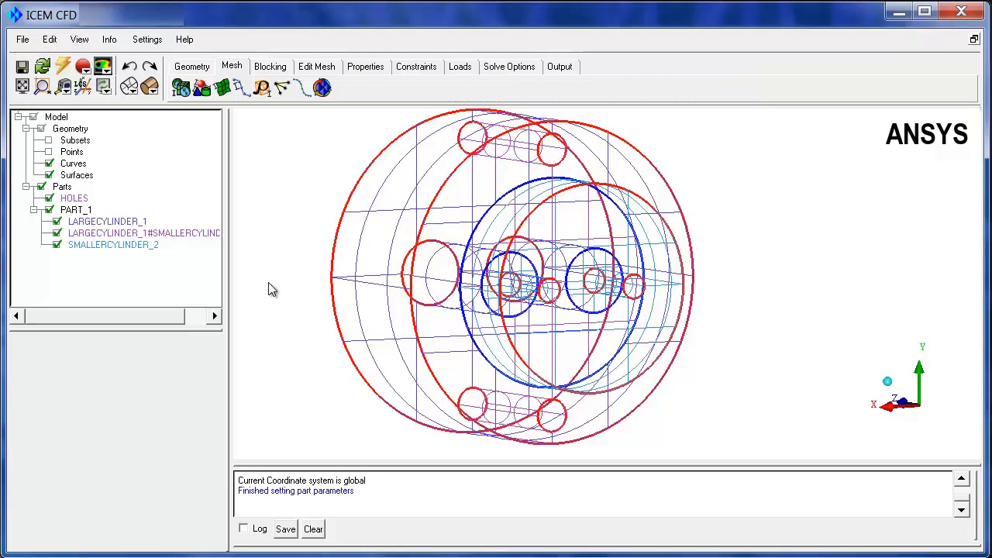
Set up block creation as 2D Surface Blocking with the Swept surface blocking method
left_click(274, 68)
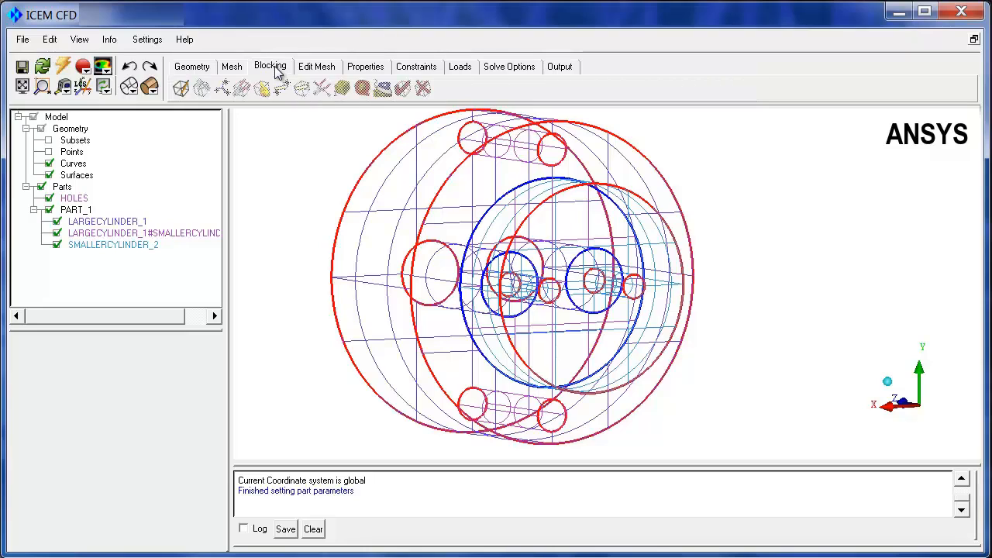
left_click(179, 90)
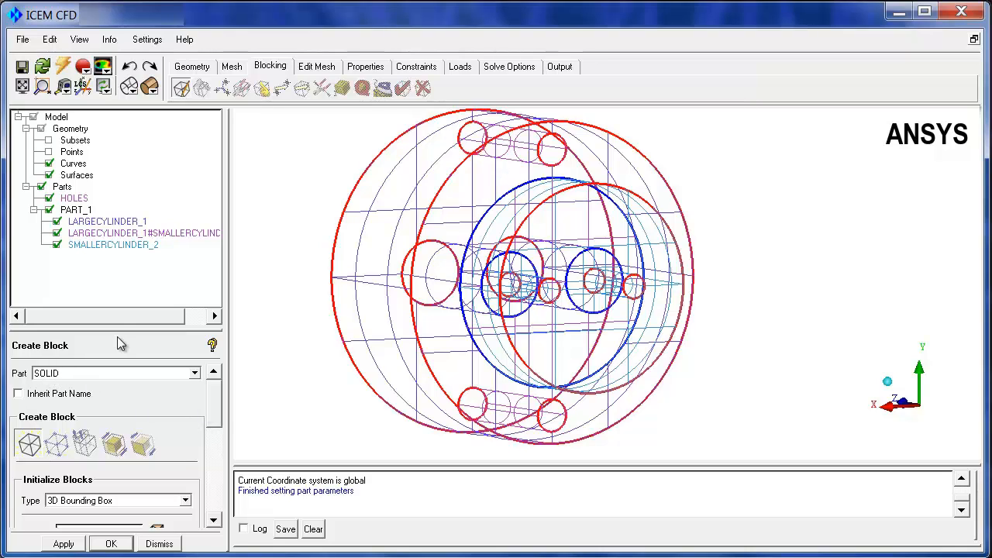
left_click_drag(118, 337, 119, 272)
left_click(124, 431)
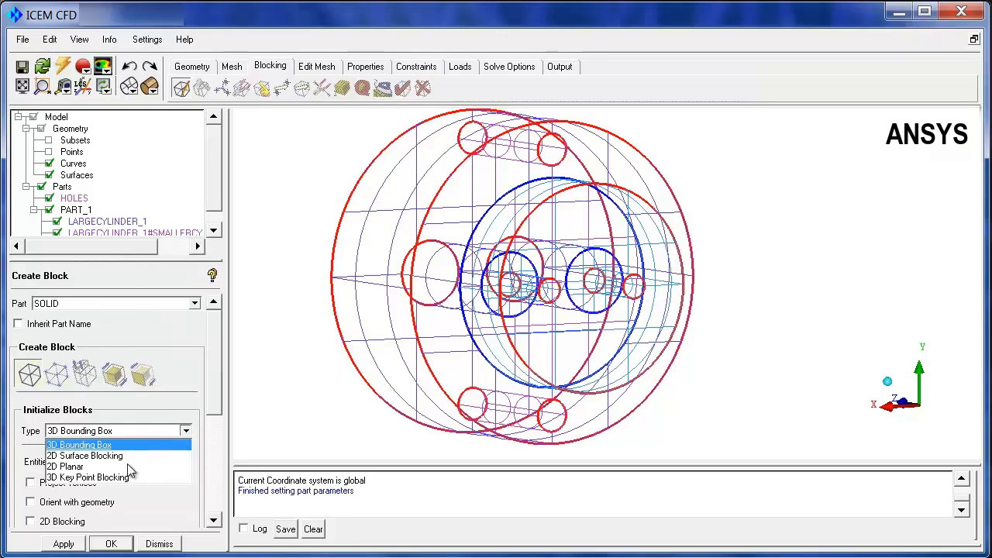
left_click(107, 456)
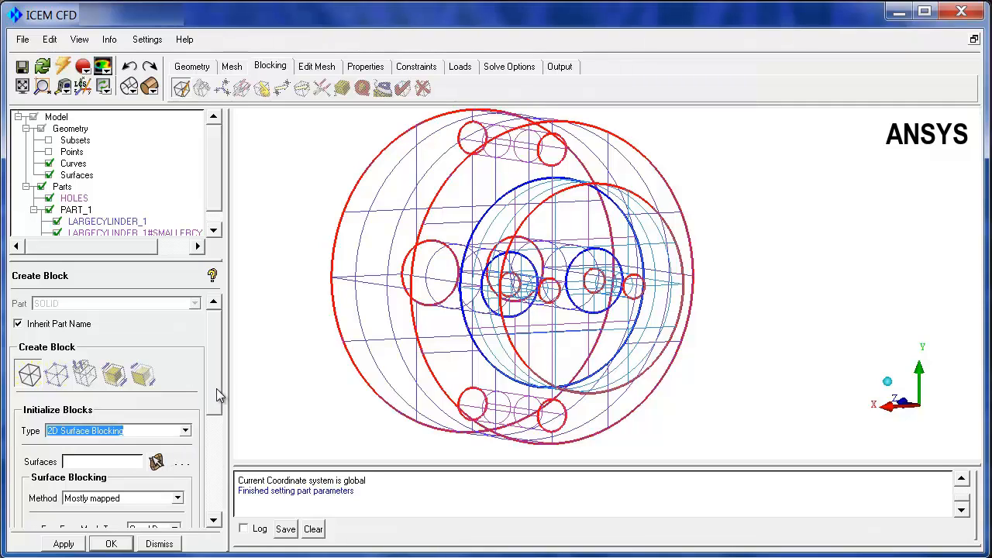
left_click_drag(216, 369, 213, 431)
left_click(177, 368)
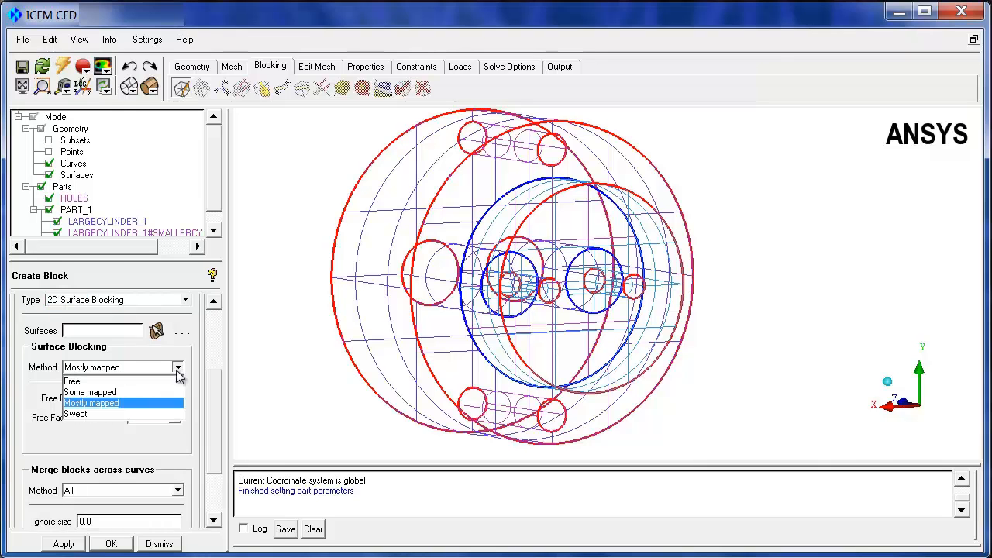
left_click(86, 413)
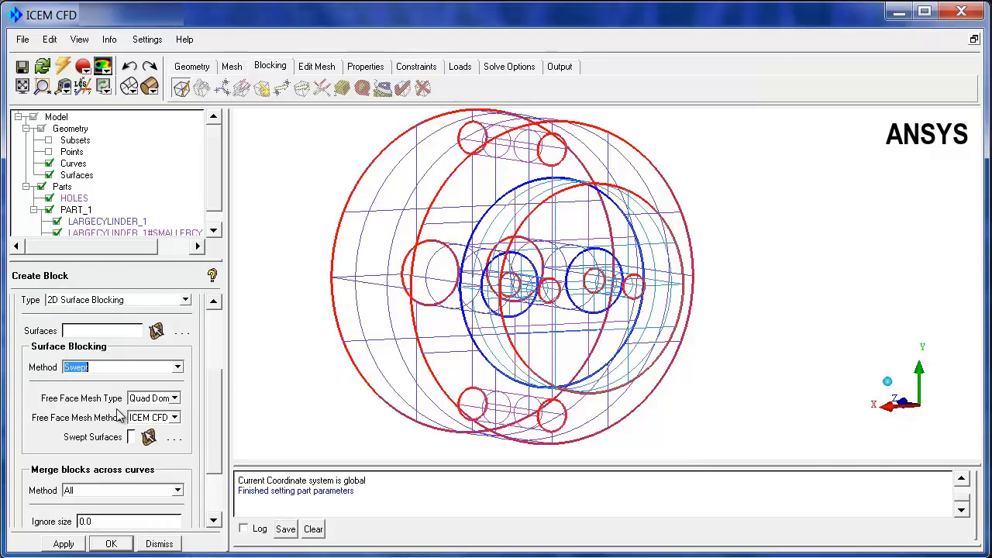
left_click_drag(298, 359, 577, 366)
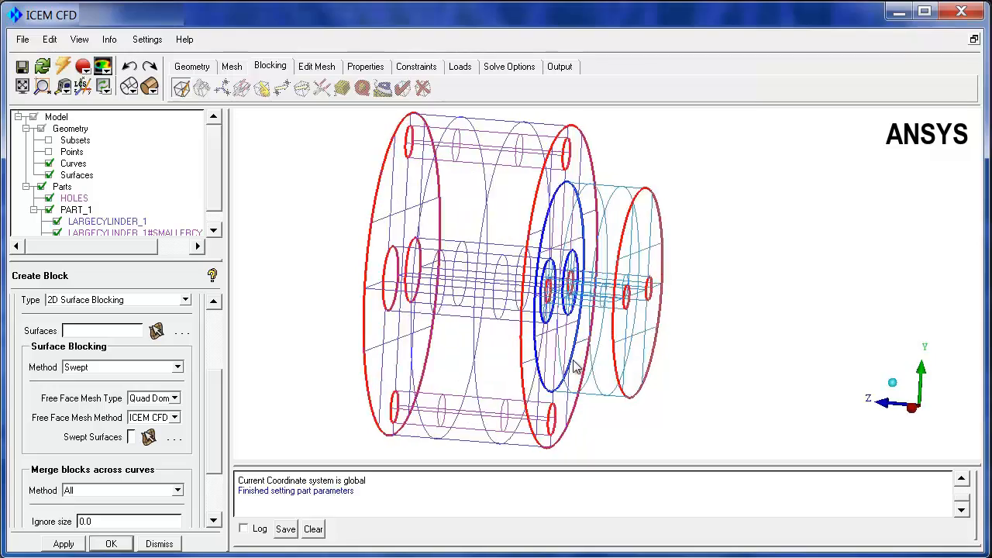
right_click_drag(577, 366, 574, 297)
left_click_drag(512, 297, 529, 267)
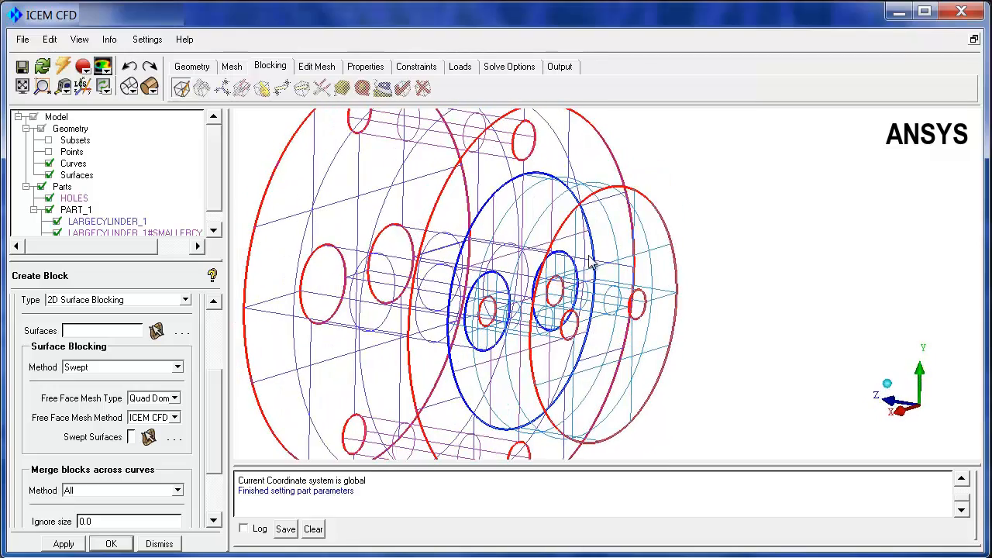
left_click_drag(612, 288, 641, 285)
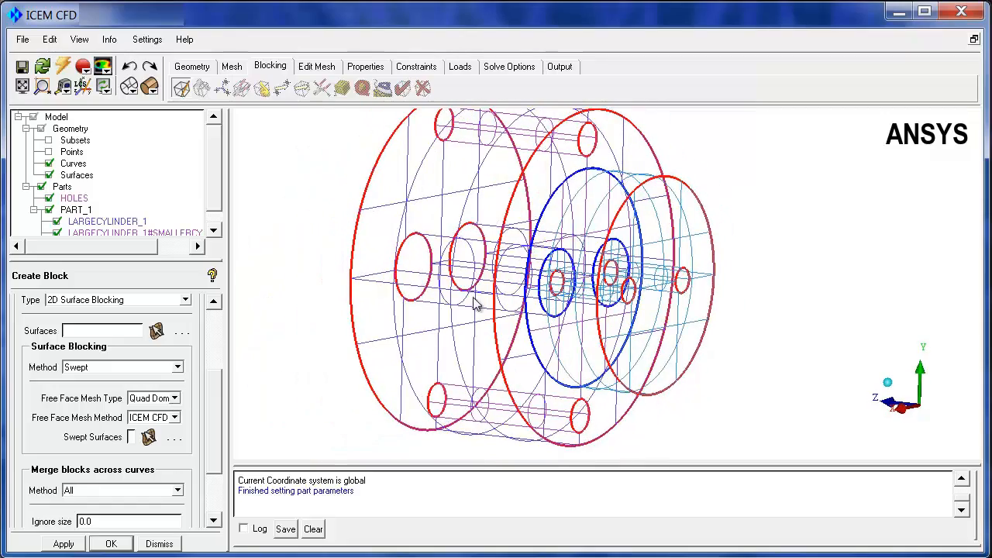
left_click_drag(475, 304, 418, 251)
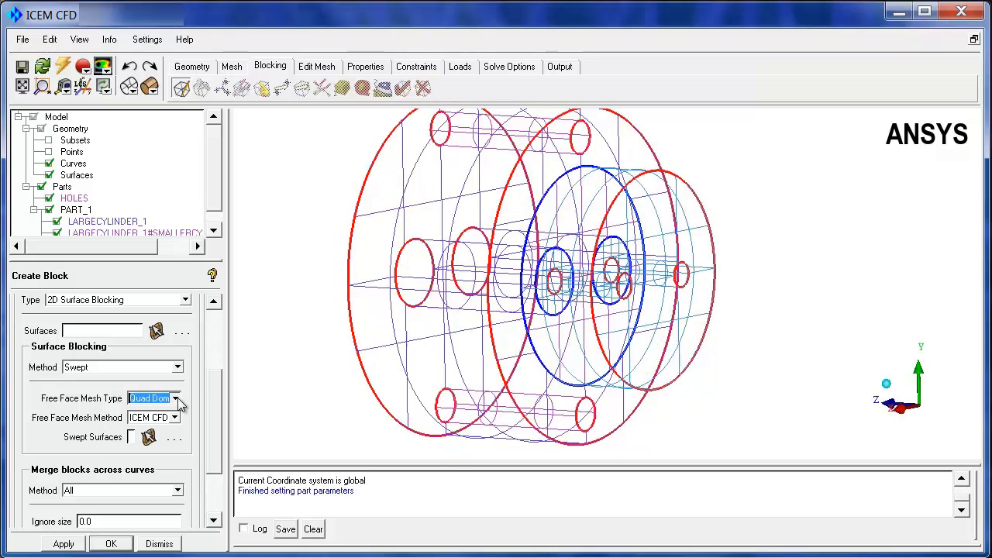
Switch the free face mesh type to All Tri and back to Quad Dominant
left_click(175, 396)
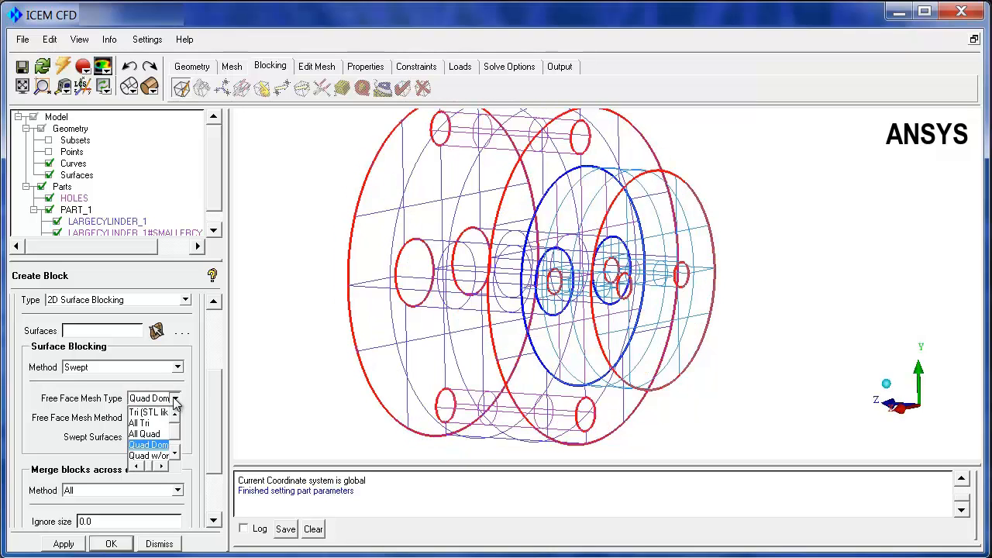
left_click(149, 424)
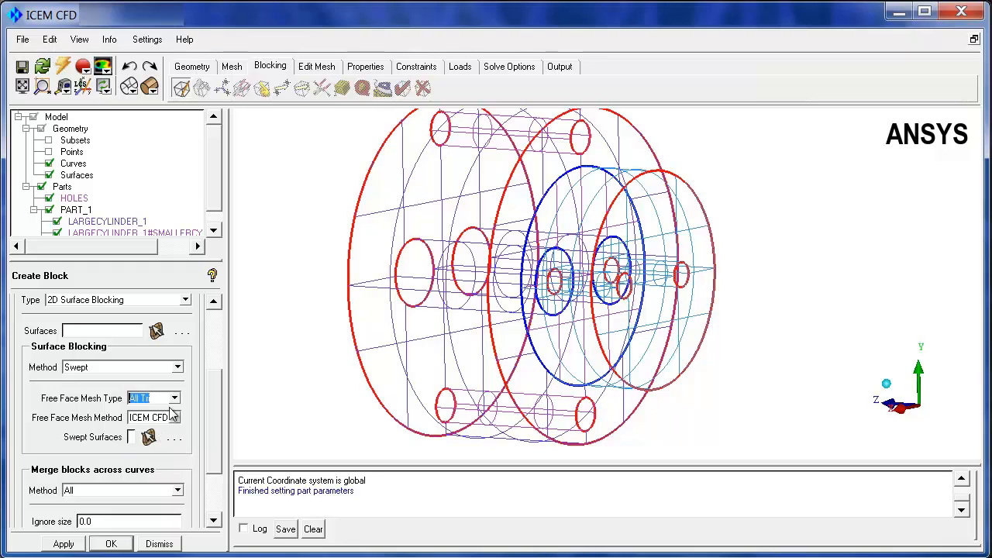
left_click(175, 399)
left_click(147, 445)
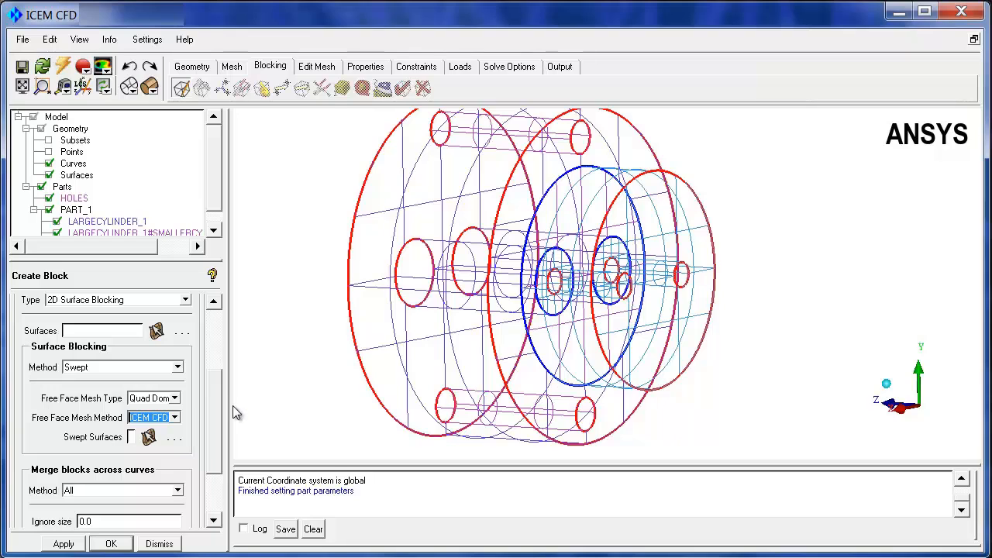
Set the free face mesh method to Gambit Pave and initialize the swept 2D surface blocking
left_click_drag(231, 405, 335, 405)
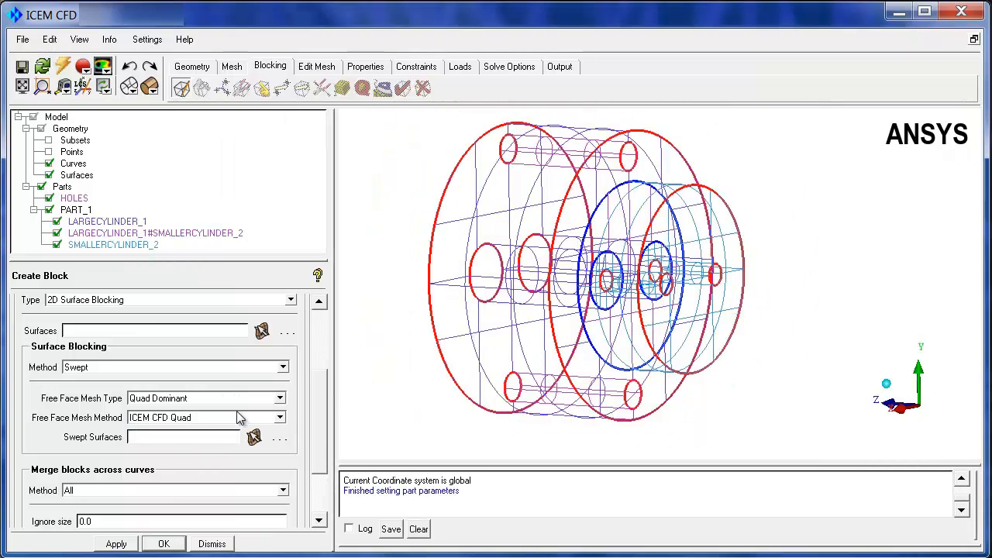
left_click(280, 419)
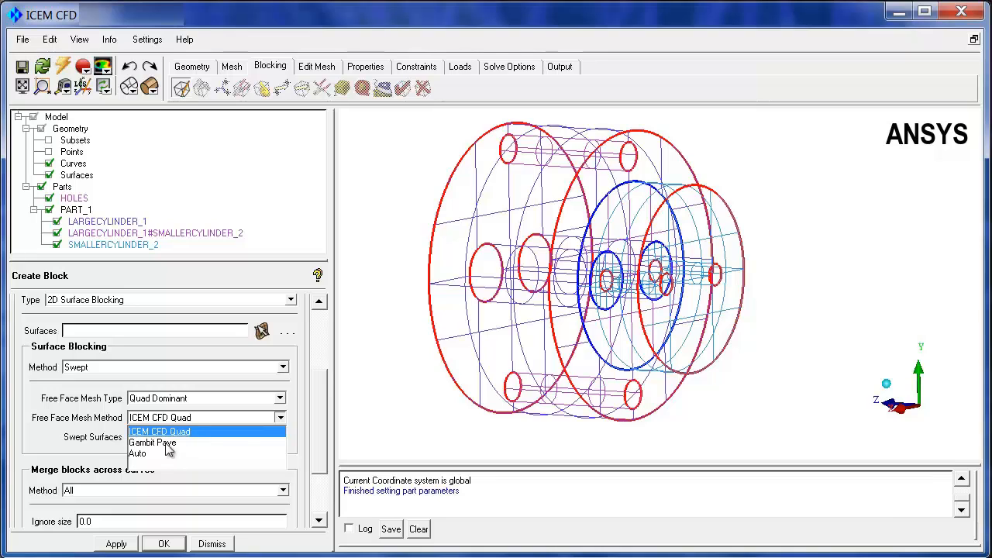
left_click(154, 442)
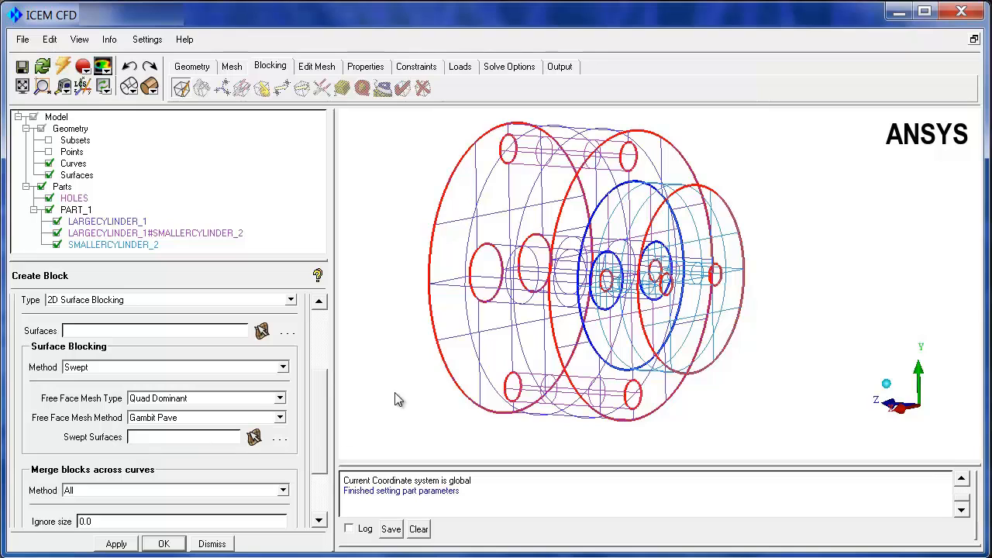
left_click_drag(480, 350, 415, 397)
scroll(314, 425, "down", 3)
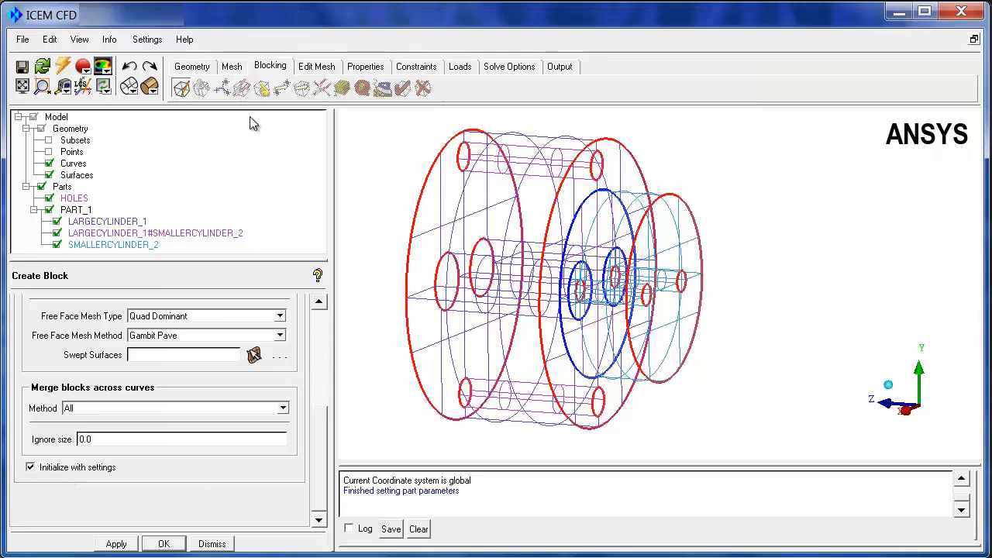
left_click(116, 544)
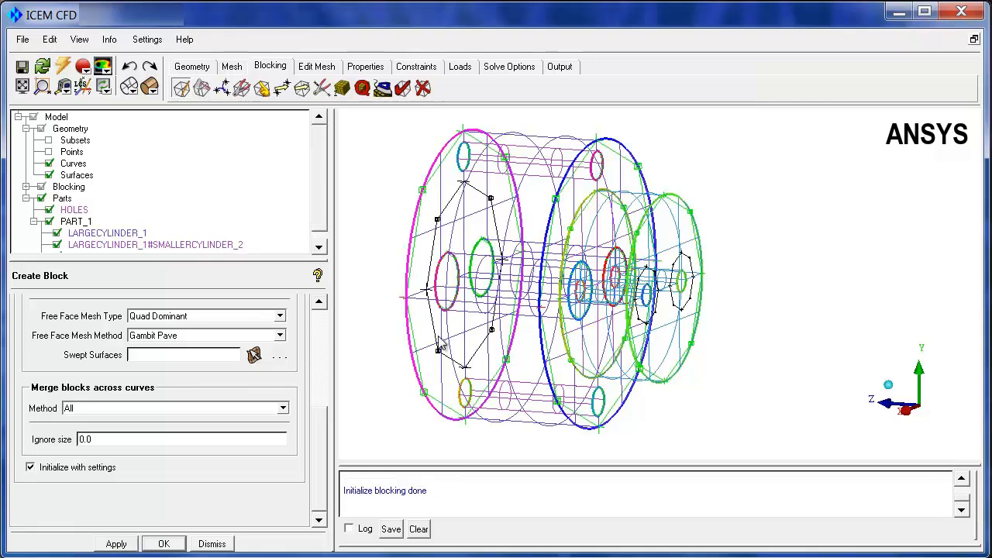
left_click_drag(334, 331, 257, 331)
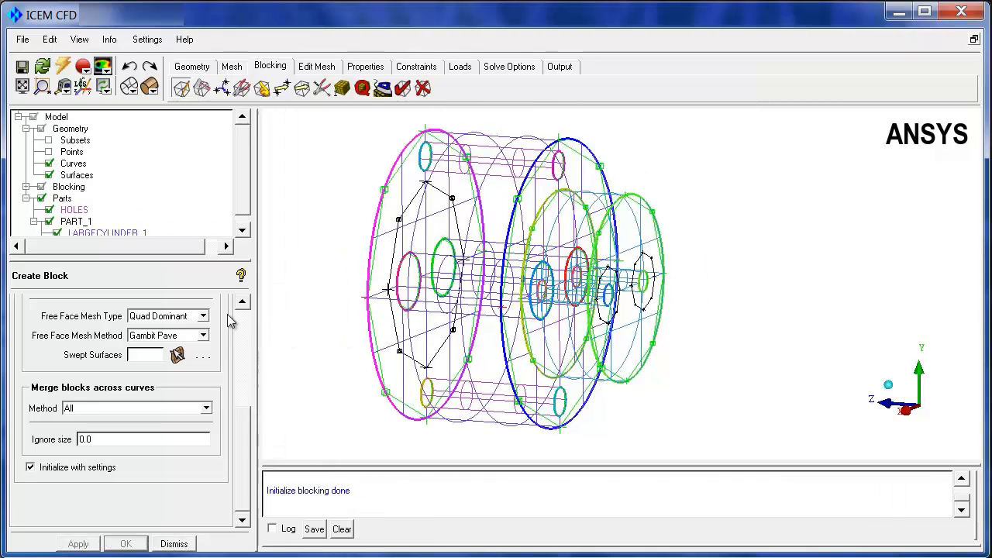
Hide the geometry curves and surfaces and display the bunching on the blocking edges
left_click(49, 164)
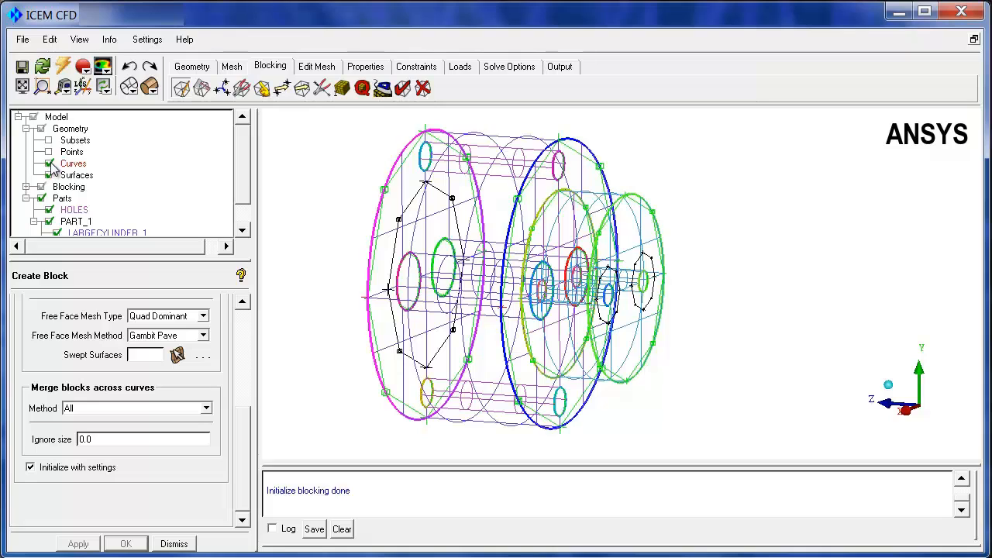
left_click(49, 175)
left_click_drag(284, 225, 335, 203)
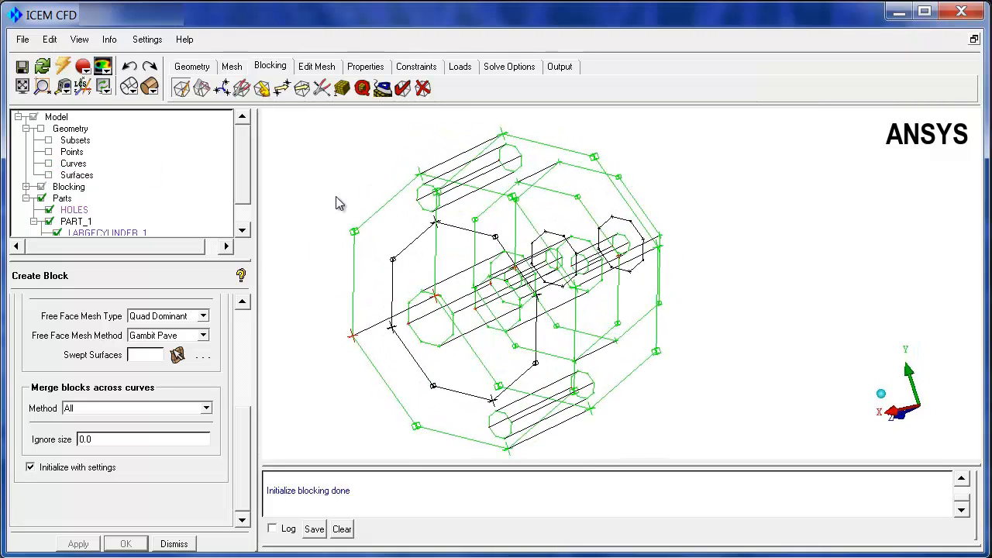
left_click(25, 187)
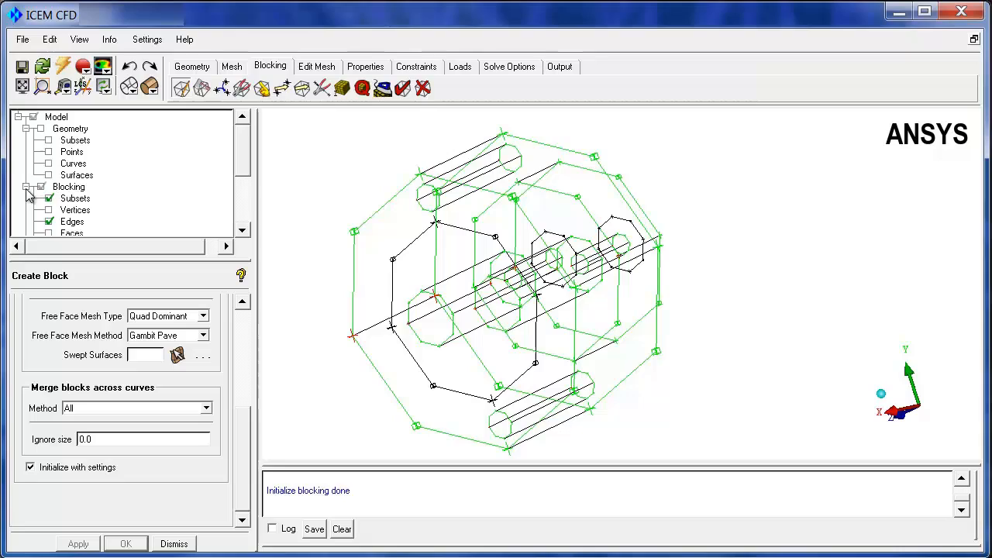
right_click(72, 225)
left_click(121, 265)
left_click_drag(395, 268, 473, 275)
Compute the pre-mesh for the surface blocking and display it as solid shaded elements
left_click_drag(243, 167, 243, 189)
left_click(48, 222)
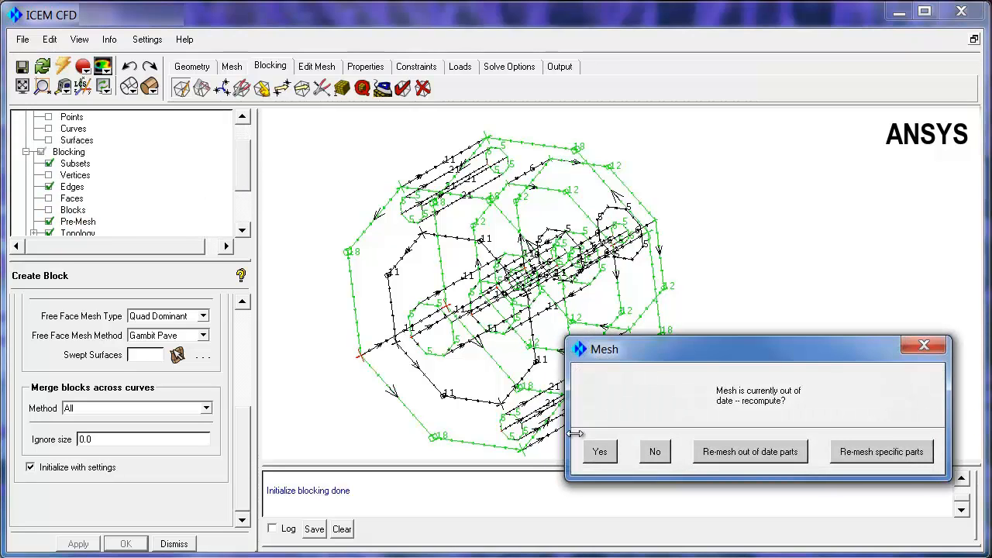
left_click(599, 451)
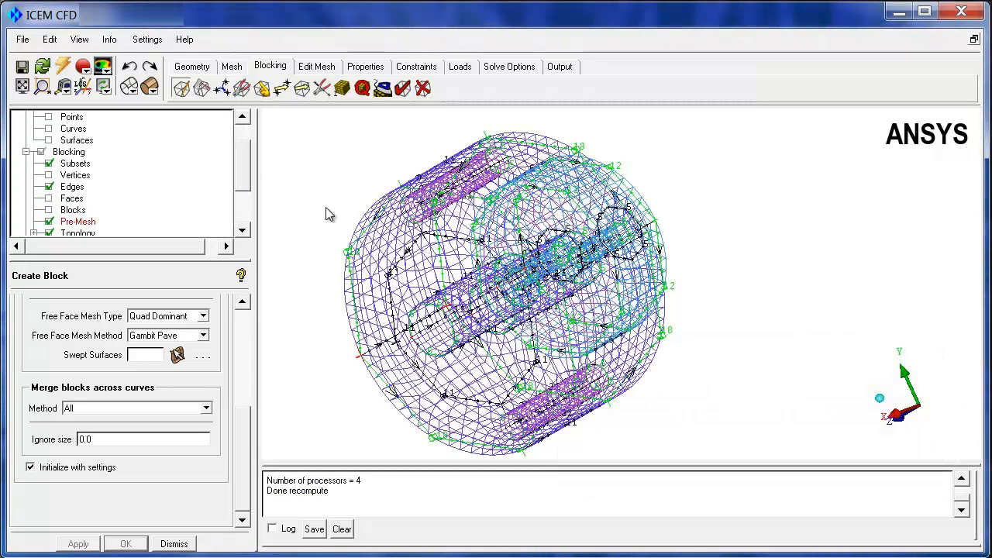
left_click(148, 86)
left_click_drag(610, 292, 589, 353)
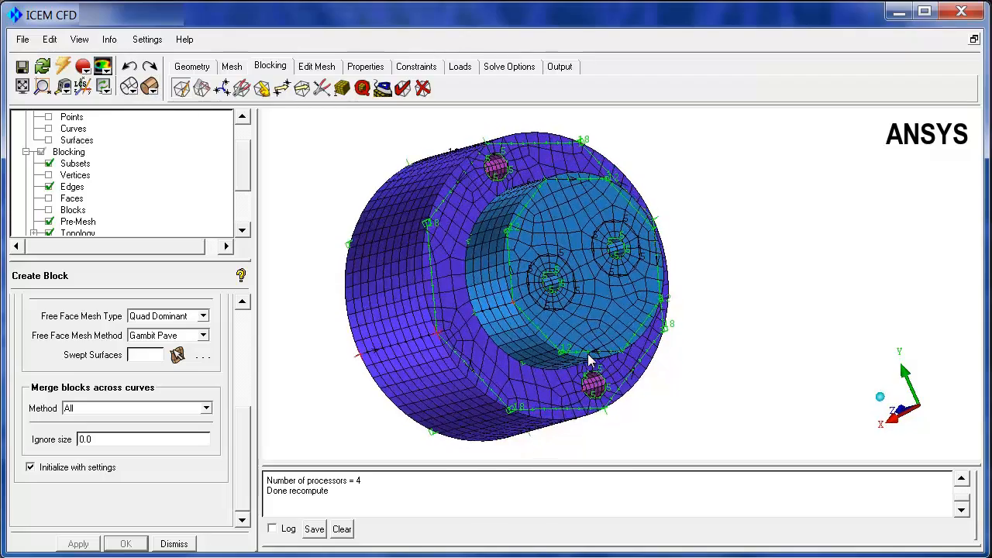
Turn off the edge bunching display and examine the mesh around the holes on both ends of the stepped cylinder
right_click_drag(540, 269, 621, 91)
right_click(66, 187)
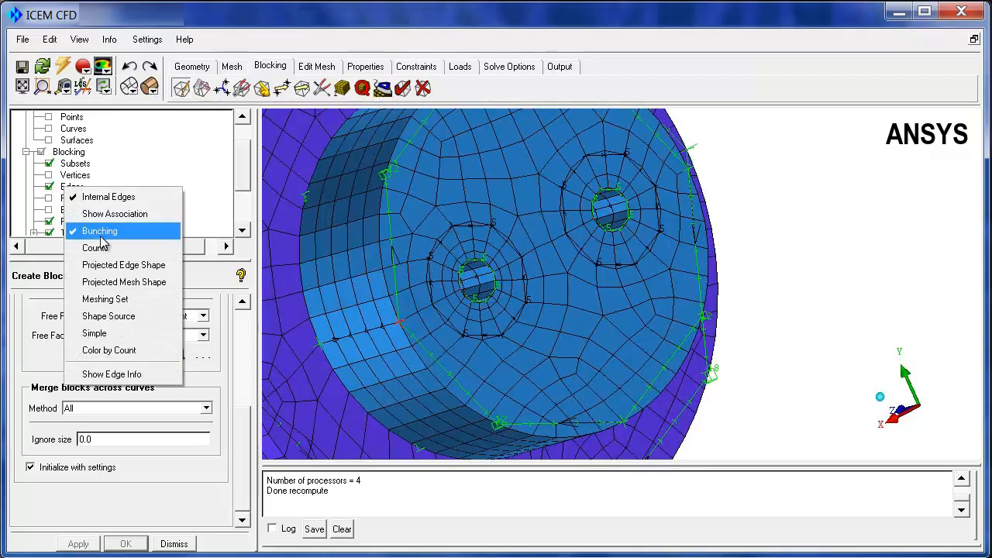
left_click(99, 231)
left_click_drag(465, 233, 488, 251)
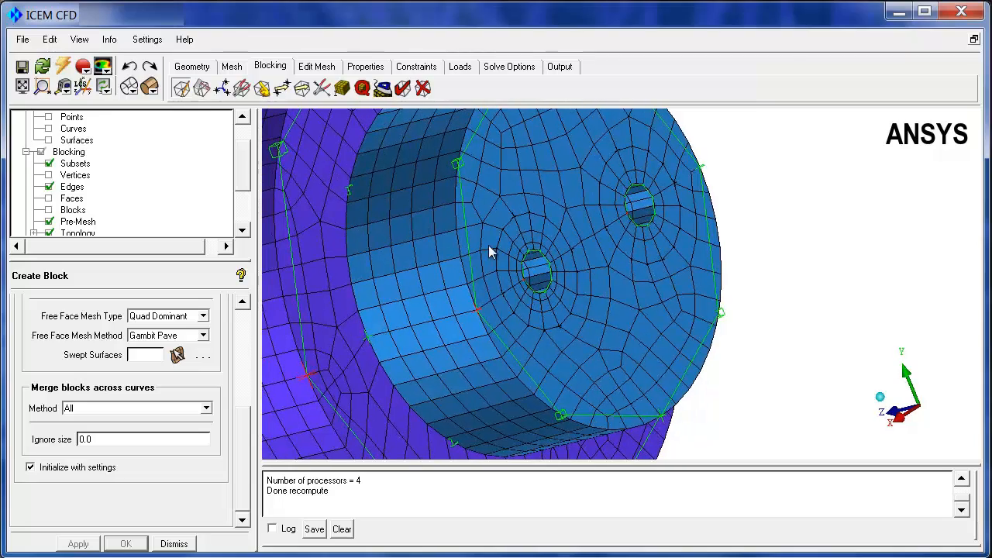
middle_click_drag(389, 231, 478, 230)
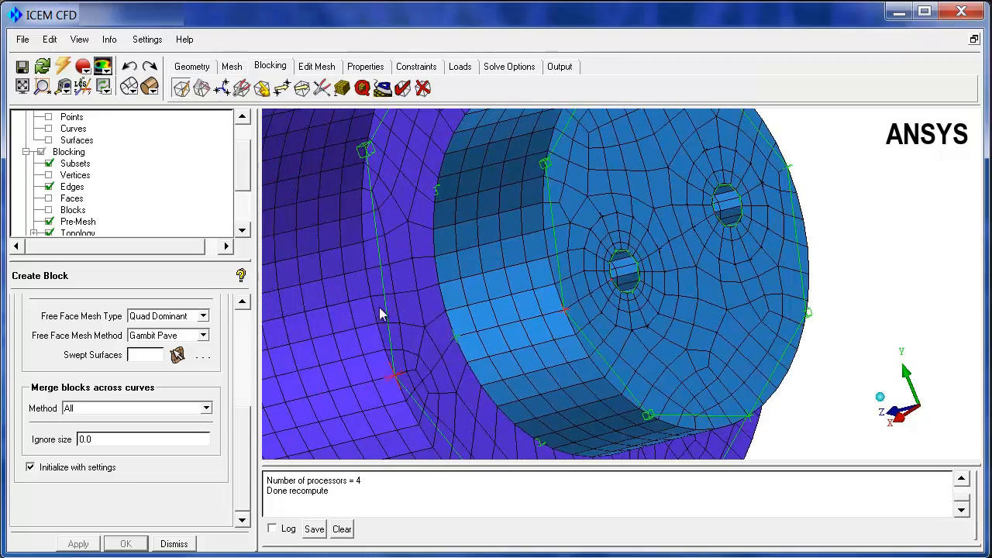
left_click_drag(379, 307, 532, 340)
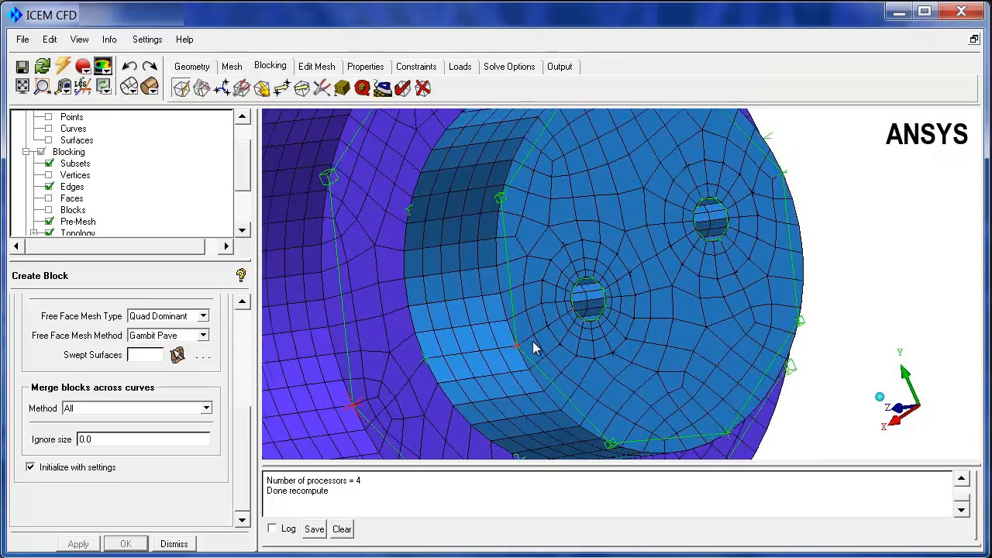
left_click_drag(574, 302, 494, 250)
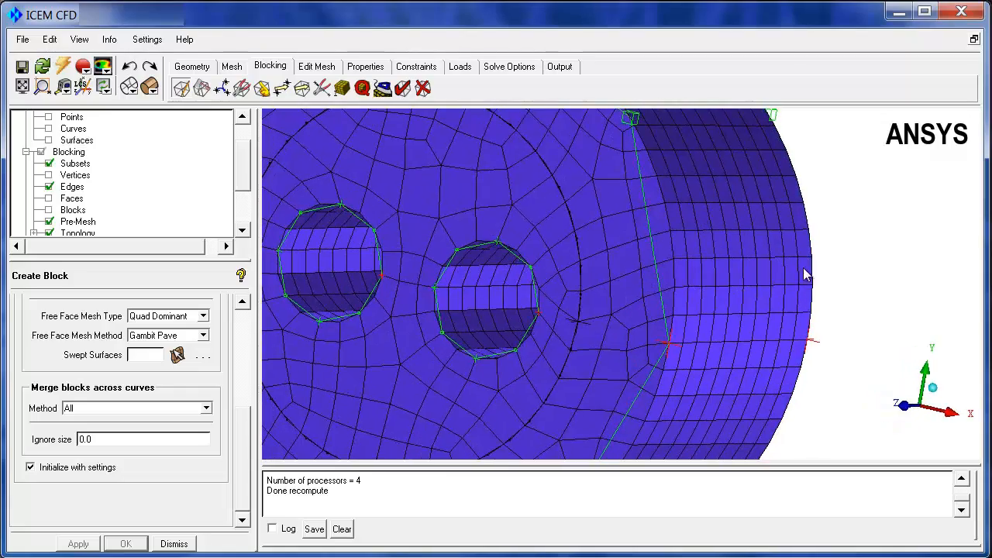
left_click_drag(806, 275, 620, 273)
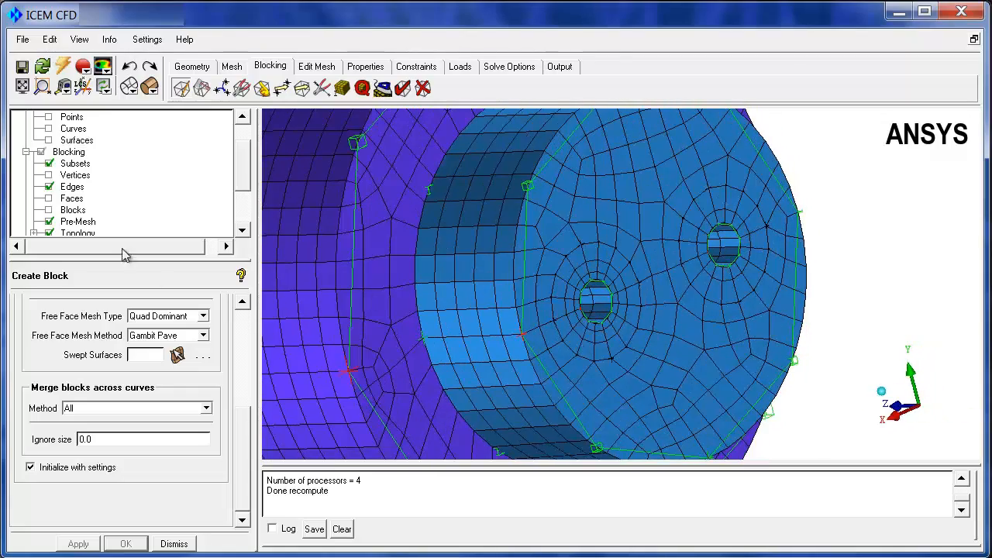
Hide the pre-mesh and examine the blocking edges along the cylinders and holes
left_click(49, 221)
left_click_drag(343, 365, 703, 314)
right_click_drag(704, 313, 705, 358)
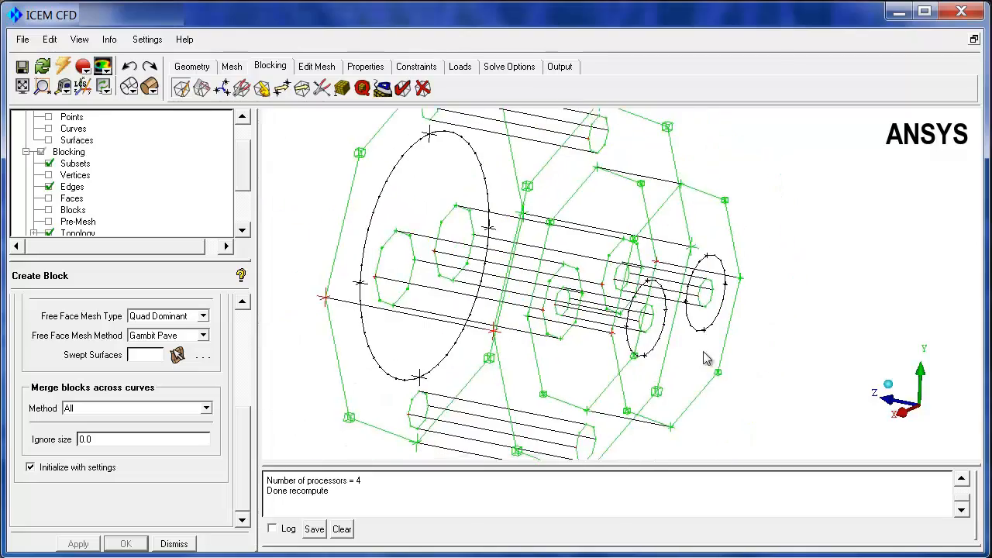
left_click_drag(705, 358, 692, 410)
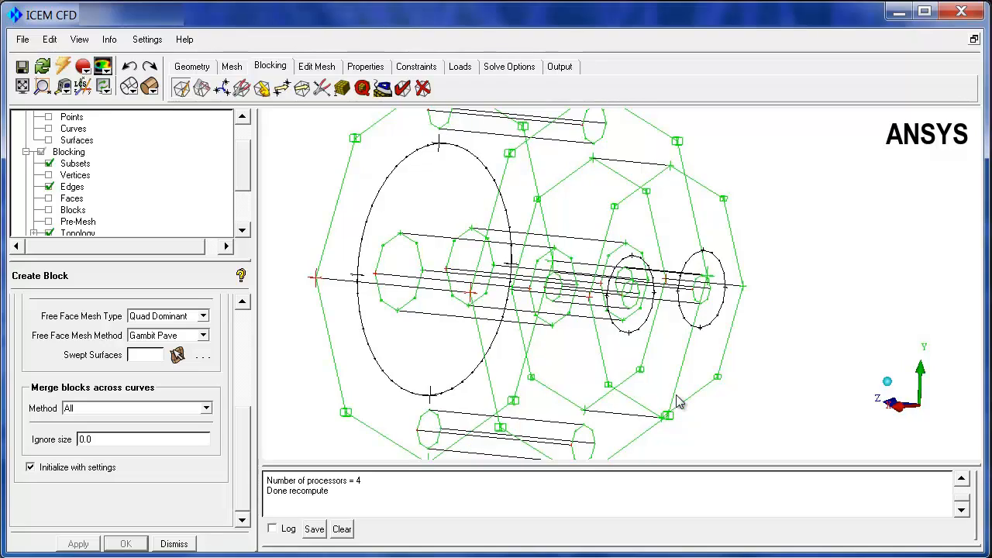
left_click_drag(648, 341, 542, 327)
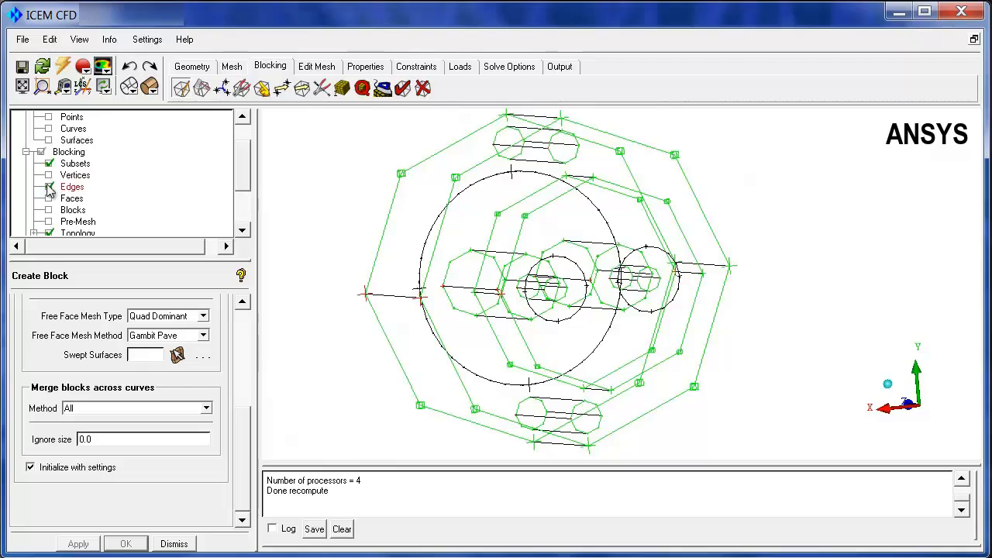
Show the pre-mesh again and set 7 nodes on a lower edge of the small hole near the large cylinder's rim
left_click(48, 222)
right_click_drag(533, 303, 529, 59)
middle_click_drag(532, 151, 614, 364)
right_click_drag(639, 442, 639, 216)
mouse_move(641, 223)
left_mouse_down()
mouse_move(651, 288)
mouse_move(684, 292)
mouse_move(633, 224)
left_mouse_up()
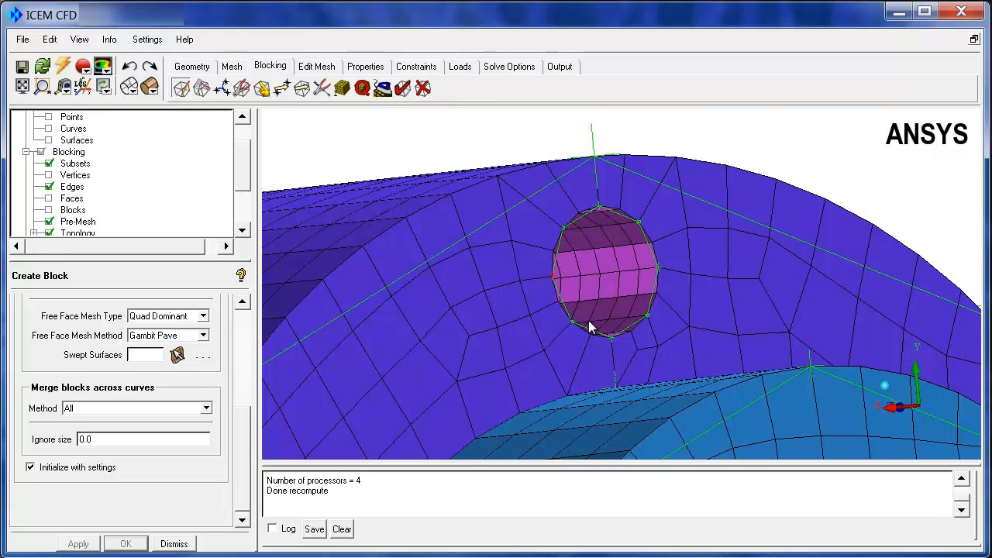
left_click(342, 87)
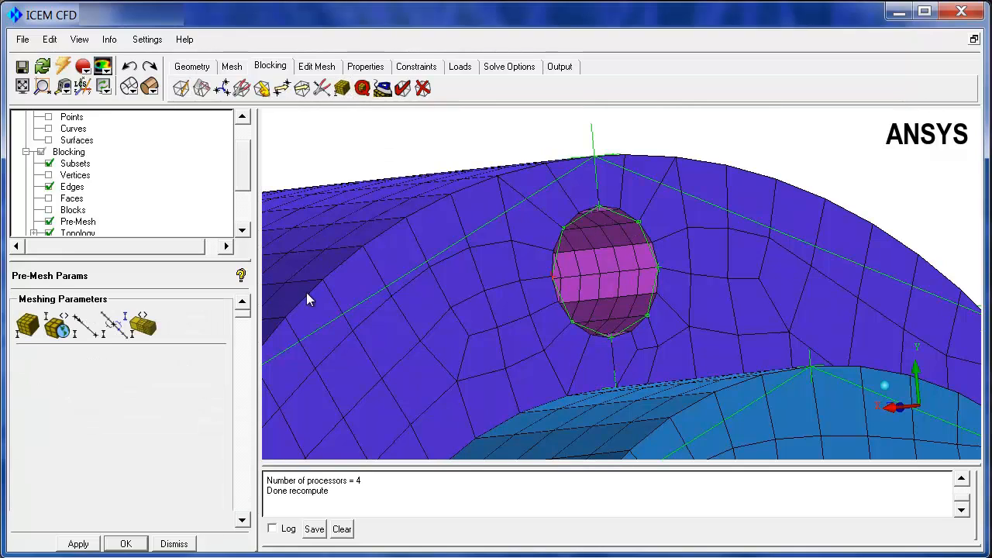
left_click(92, 329)
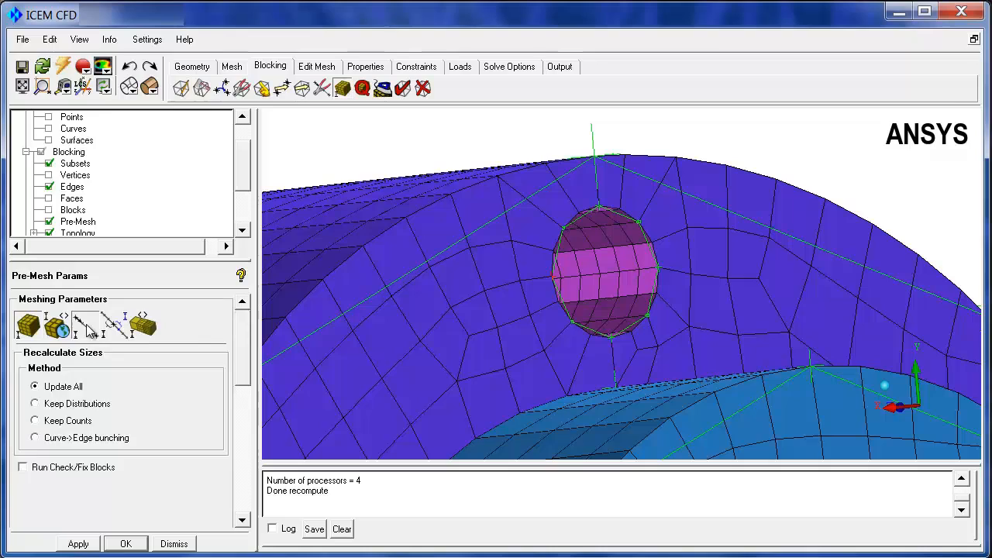
left_click(582, 327)
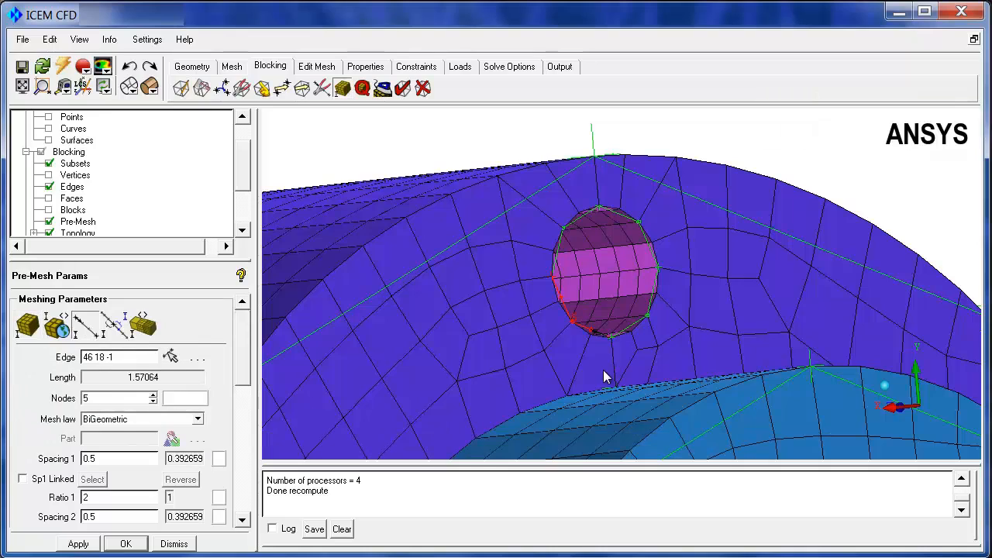
double_click(109, 401)
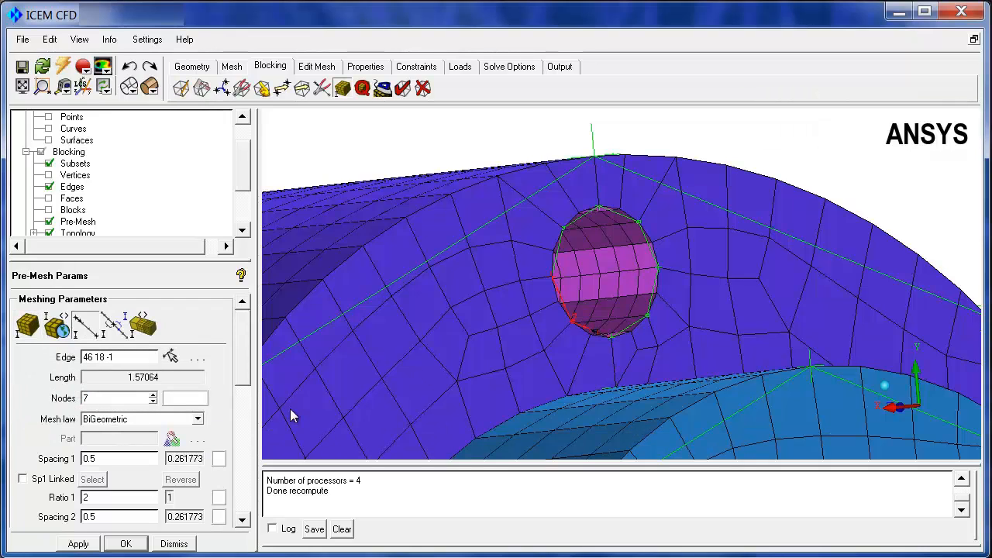
Copy the edge parameters to the selected remaining edges of the hole and recompute the pre-mesh
left_click_drag(238, 355, 231, 433)
left_click(22, 407)
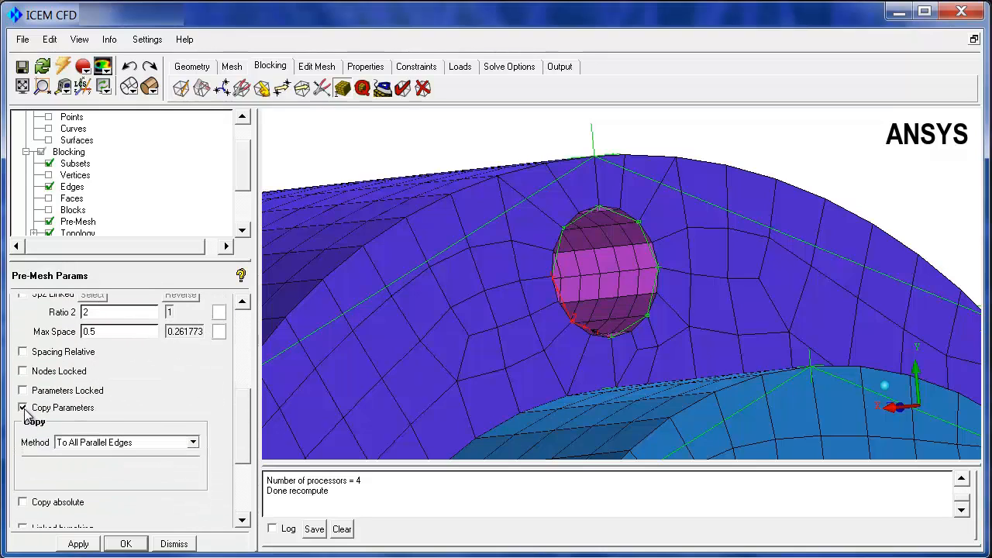
left_click(194, 442)
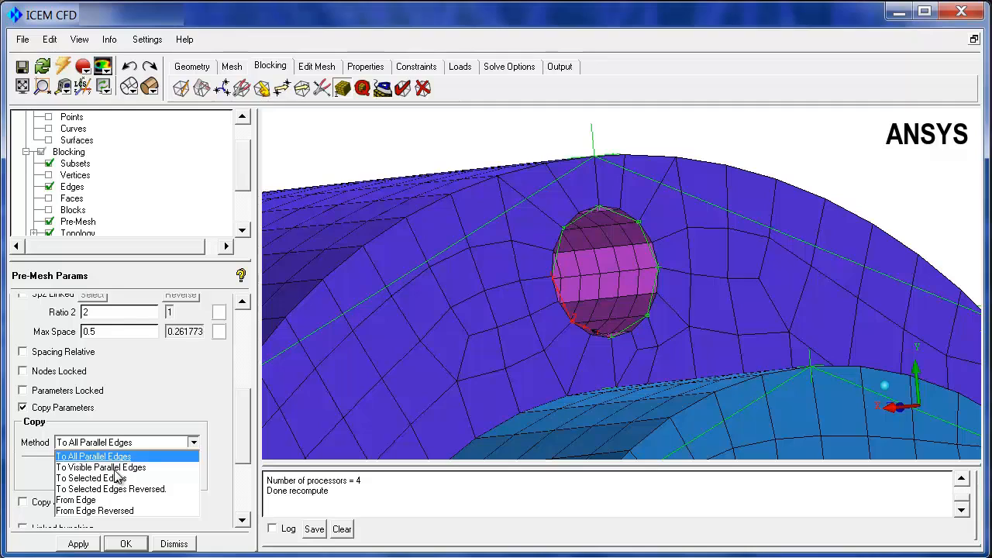
left_click(117, 478)
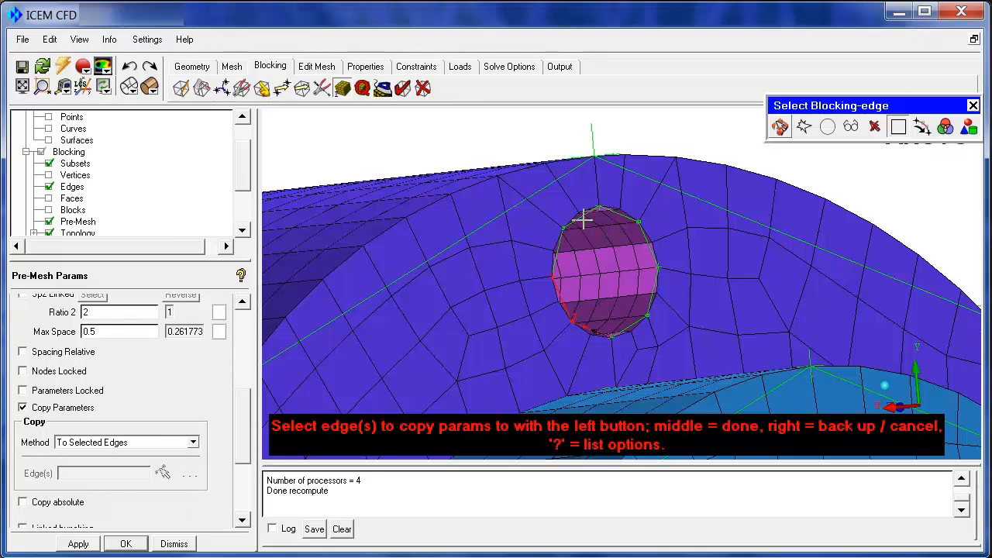
left_click(583, 220)
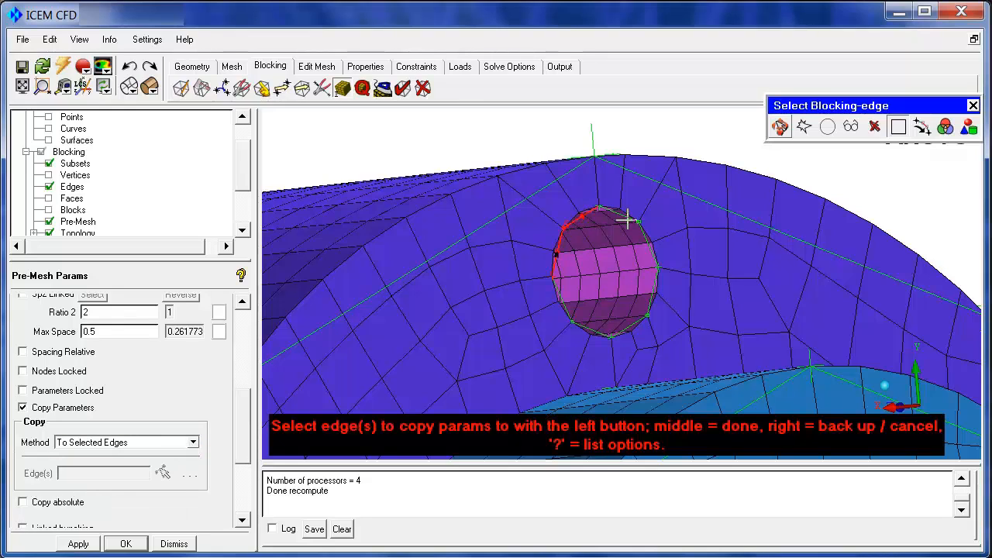
left_click(650, 301)
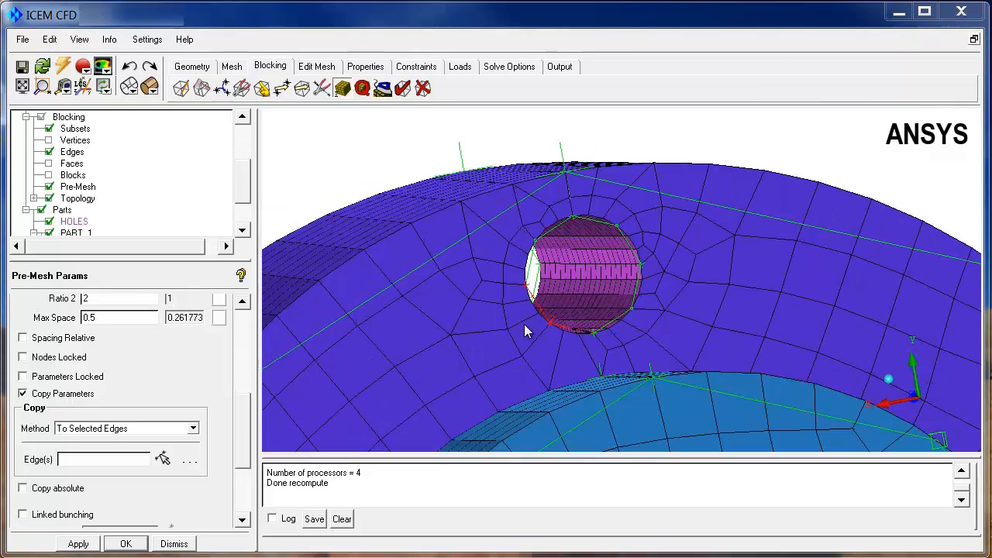
mouse_move(524, 324)
left_mouse_down()
mouse_move(490, 329)
mouse_move(523, 326)
left_mouse_up()
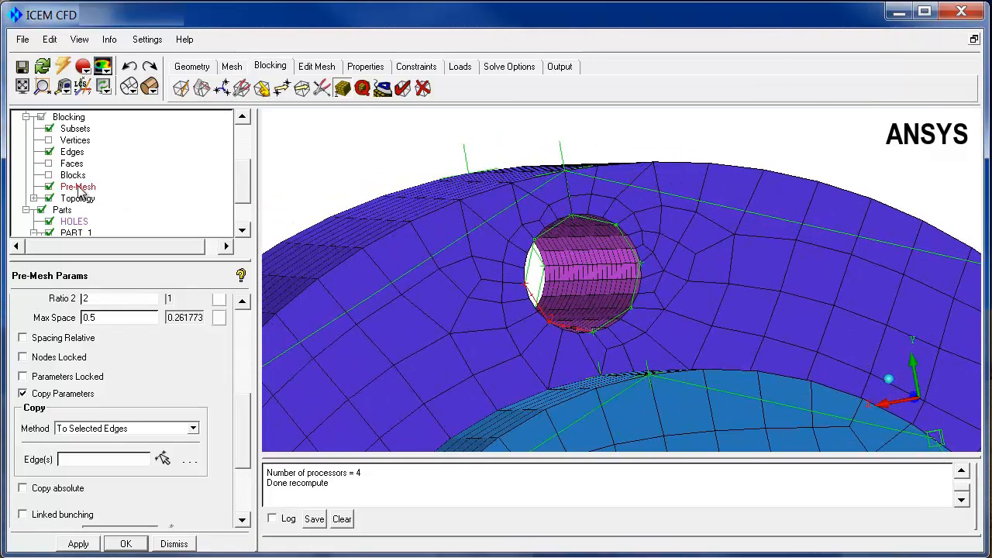
Set the pre-mesh line width to 2
left_click(114, 148)
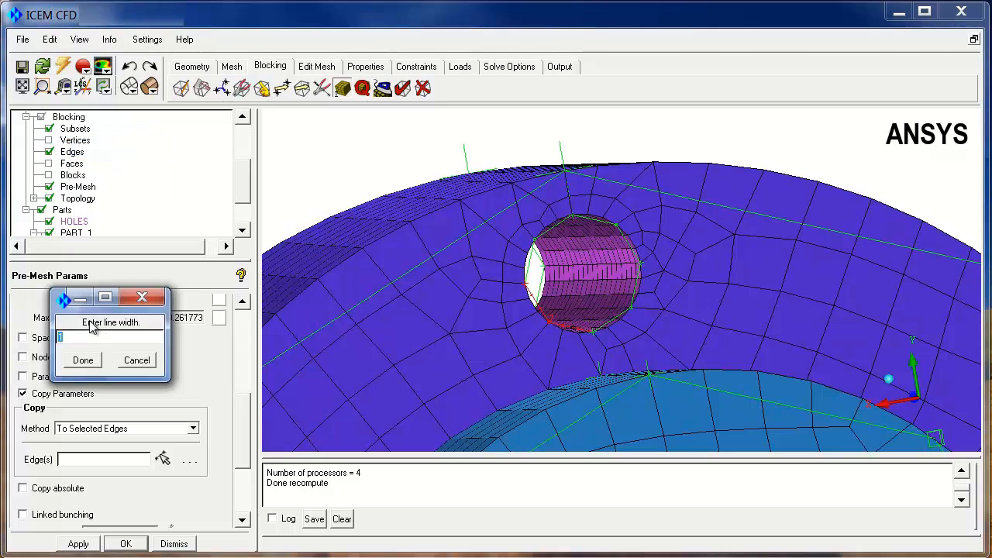
type("2")
left_click(83, 362)
left_click_drag(445, 367, 496, 299)
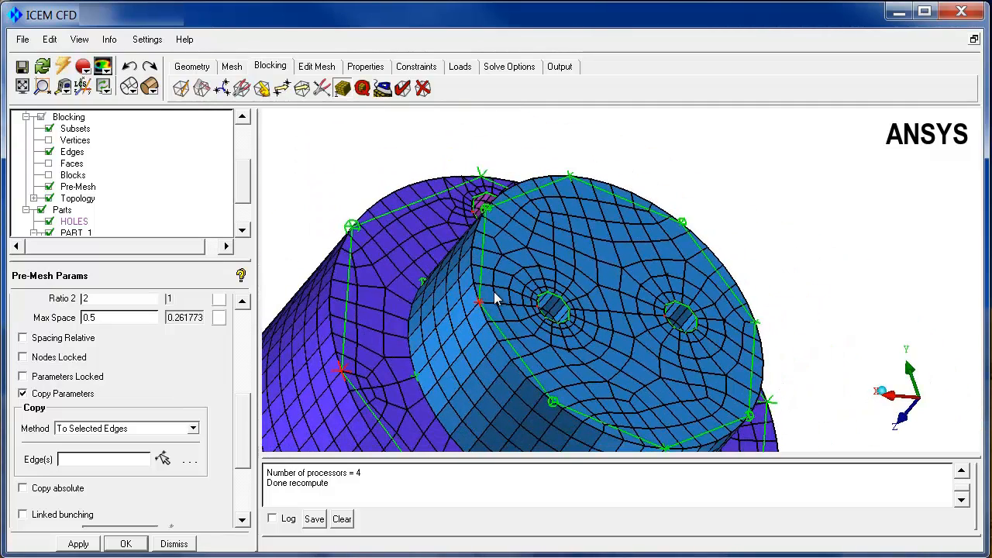
Change the free face mesh type of the small cylinder's end face to All Tri and recompute the mesh
left_click(241, 88)
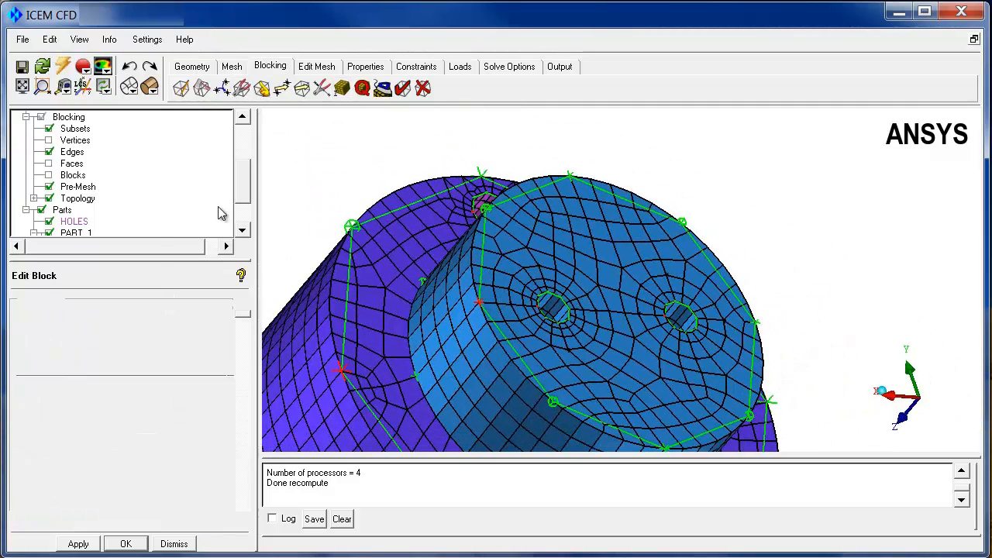
left_click(142, 325)
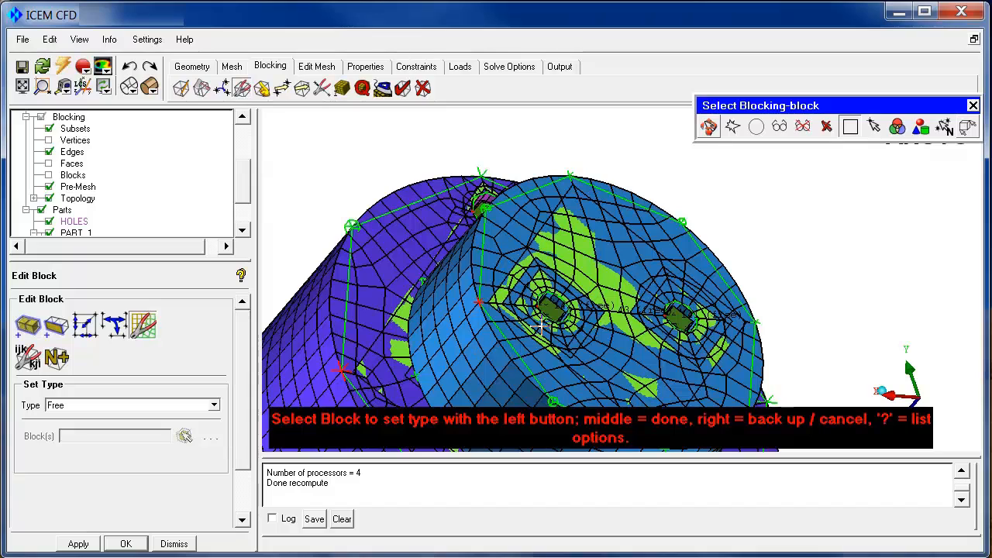
left_click(214, 405)
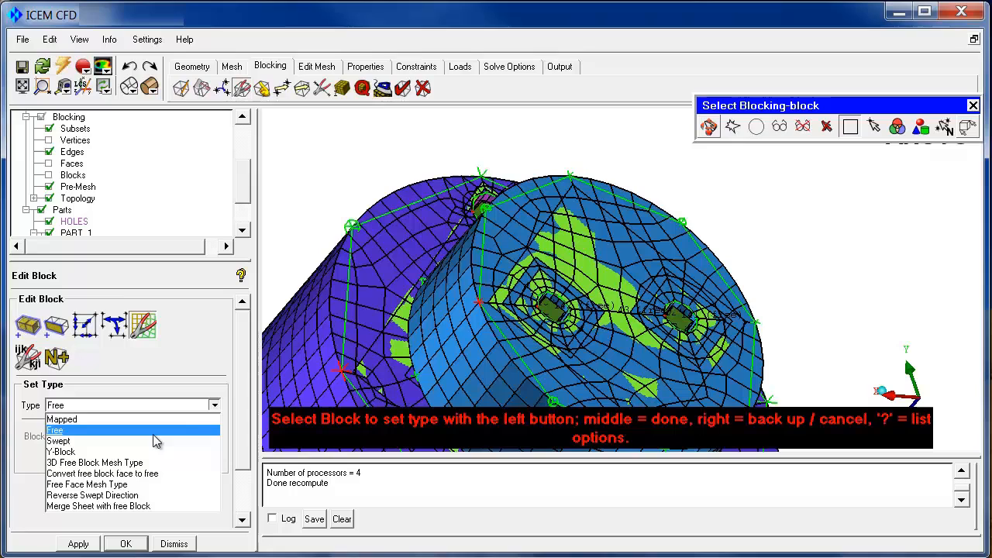
left_click(99, 483)
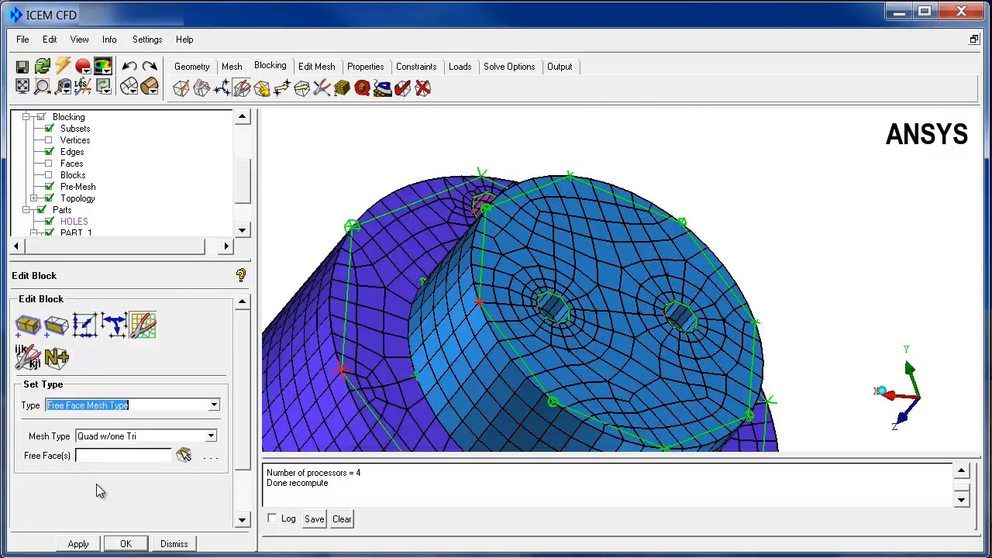
left_click(212, 437)
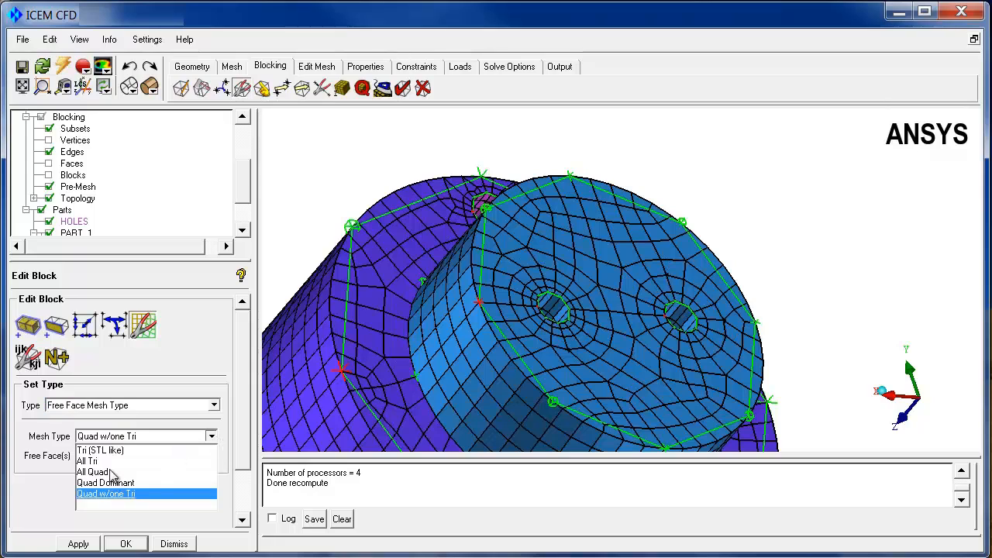
left_click(103, 462)
left_click(185, 454)
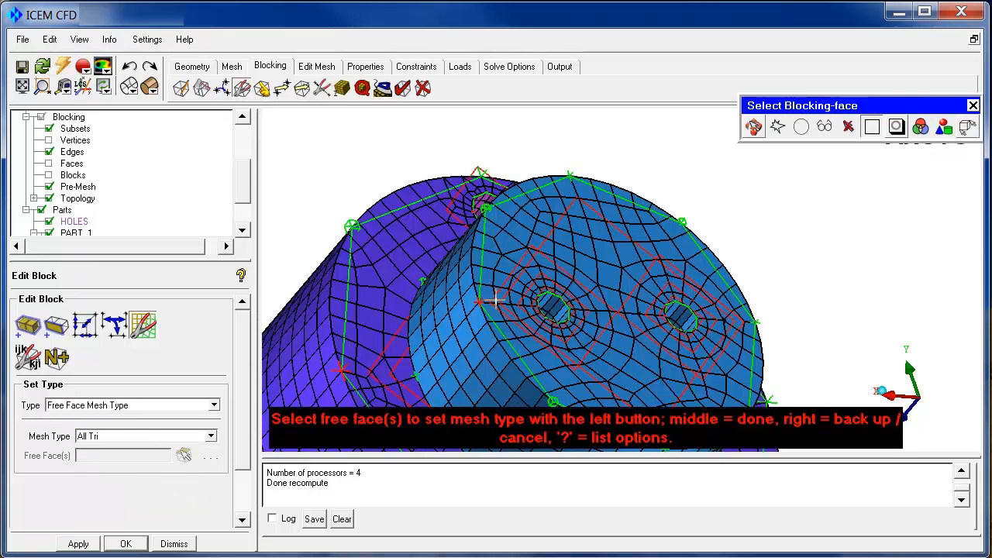
left_click(567, 225)
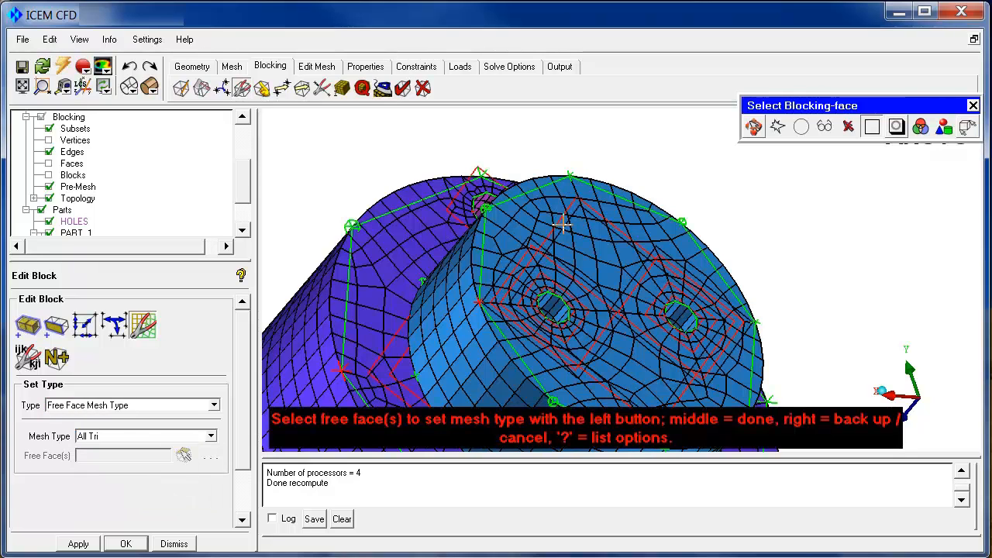
middle_click(564, 222)
left_click(77, 544)
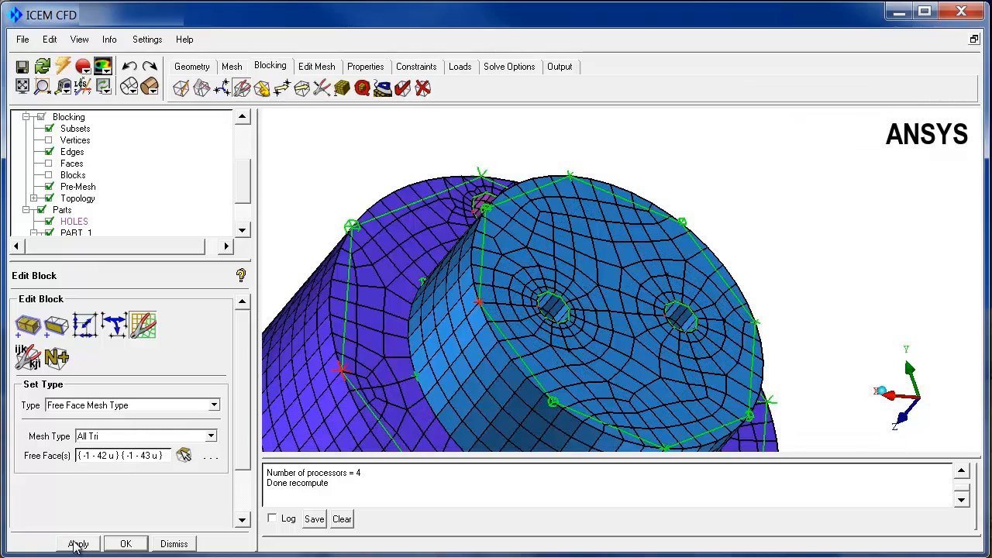
left_click(597, 451)
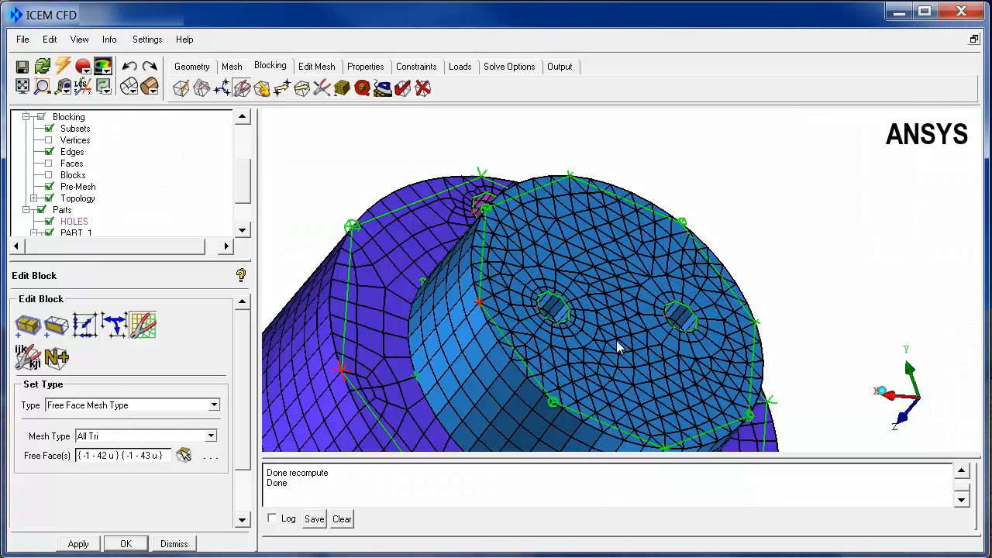
Start a 2D to 3D block conversion with the MultiZone Fill method for the SOLID part
left_click_drag(618, 349, 651, 331)
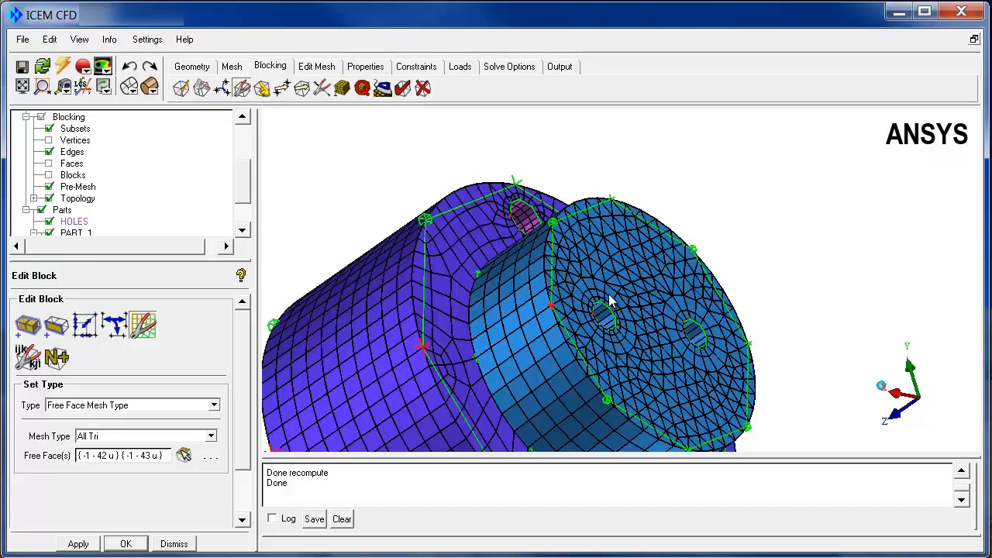
left_click_drag(610, 302, 583, 269)
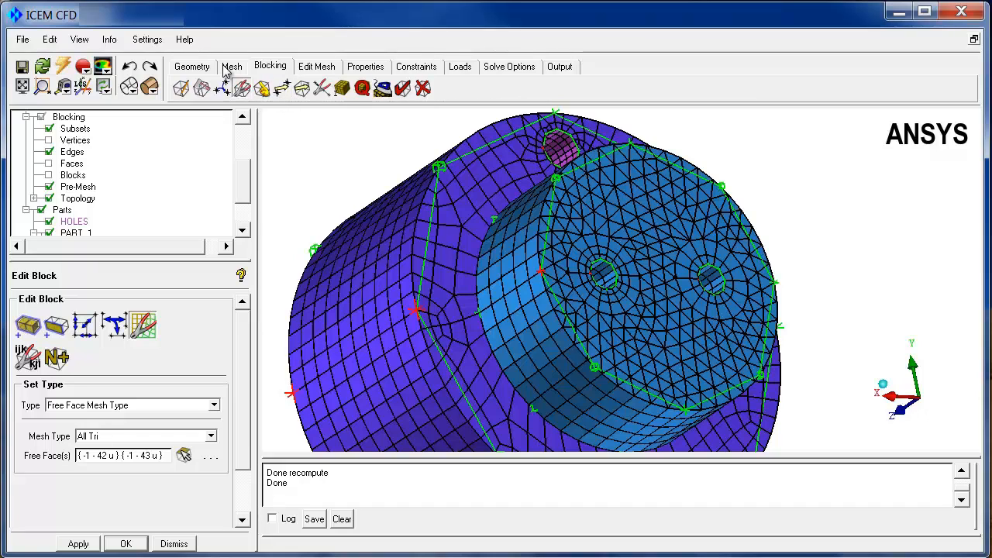
left_click(183, 89)
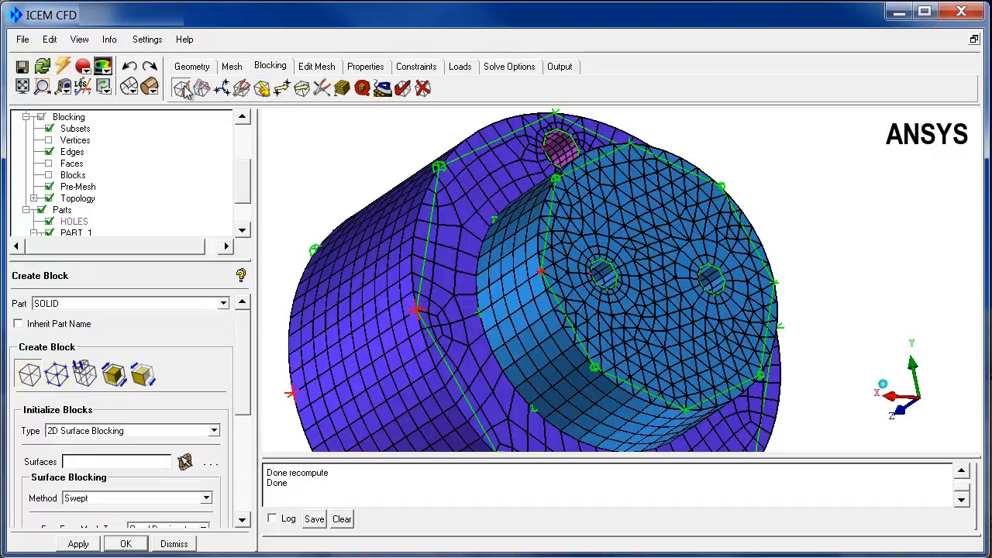
left_click(116, 375)
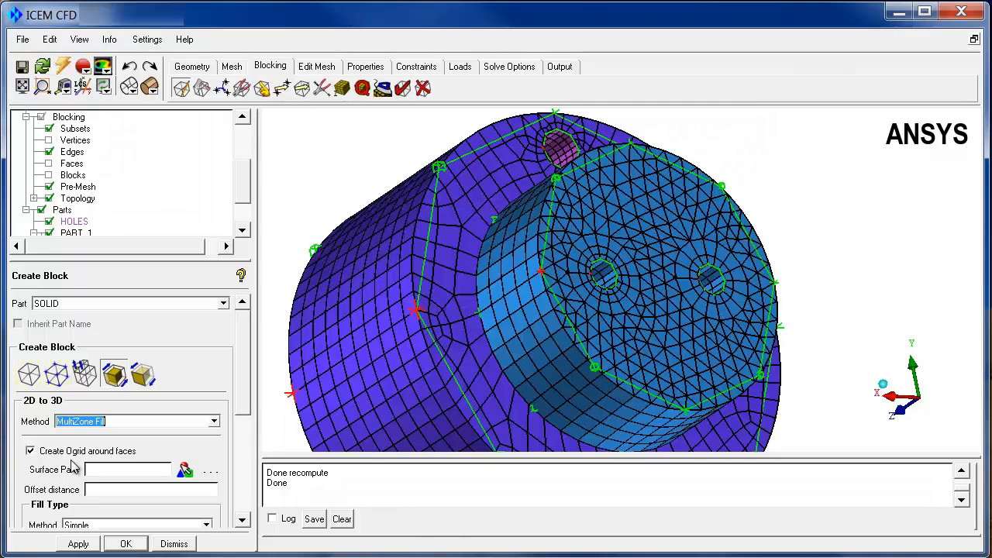
Choose the HOLES part as the surface part for the O-grid around faces and set the offset distance to 0.364
left_click_drag(443, 376, 456, 310)
middle_click_drag(456, 310, 428, 361)
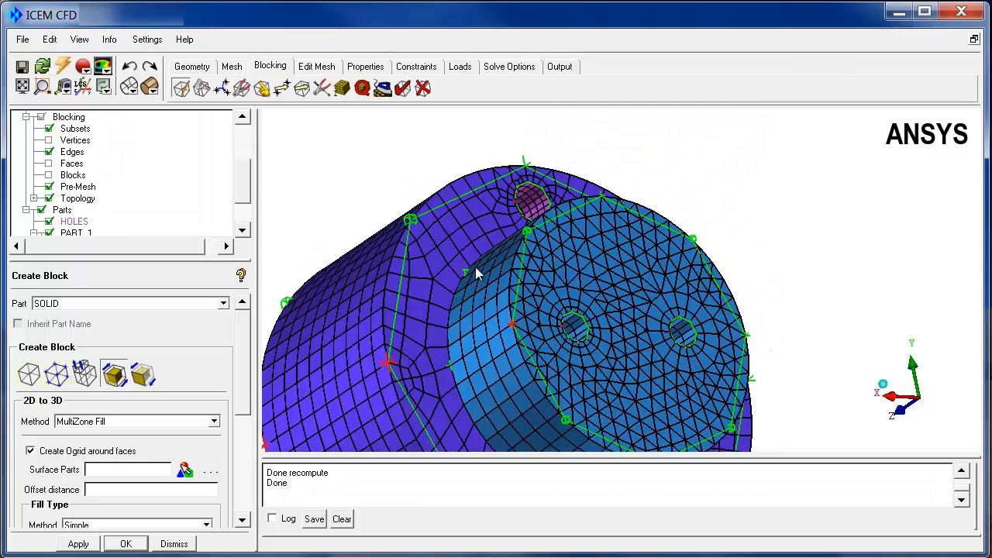
left_click_drag(477, 272, 500, 232)
right_click_drag(500, 233, 512, 76)
middle_click_drag(545, 183, 744, 395)
right_click_drag(682, 372, 671, 312)
left_click_drag(671, 312, 680, 286)
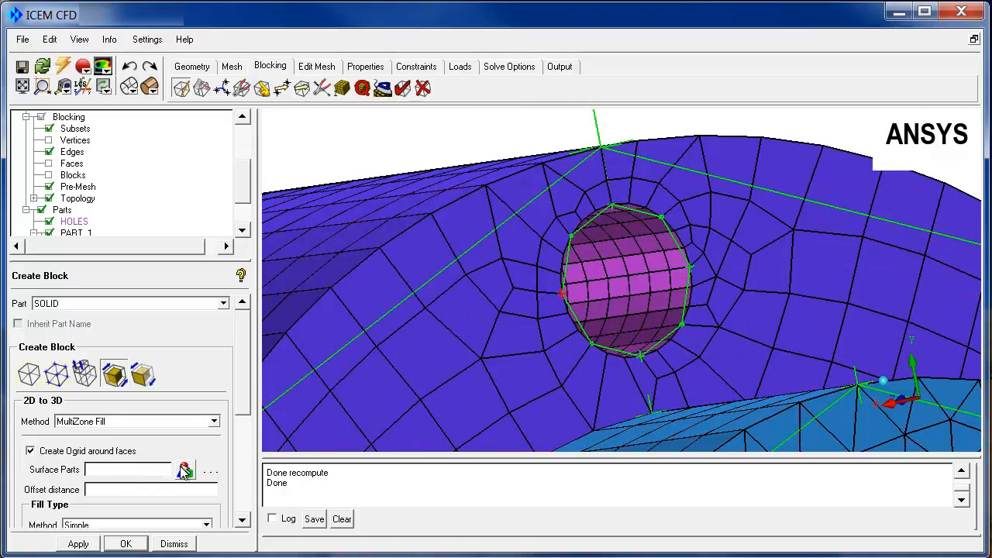
left_click(185, 470)
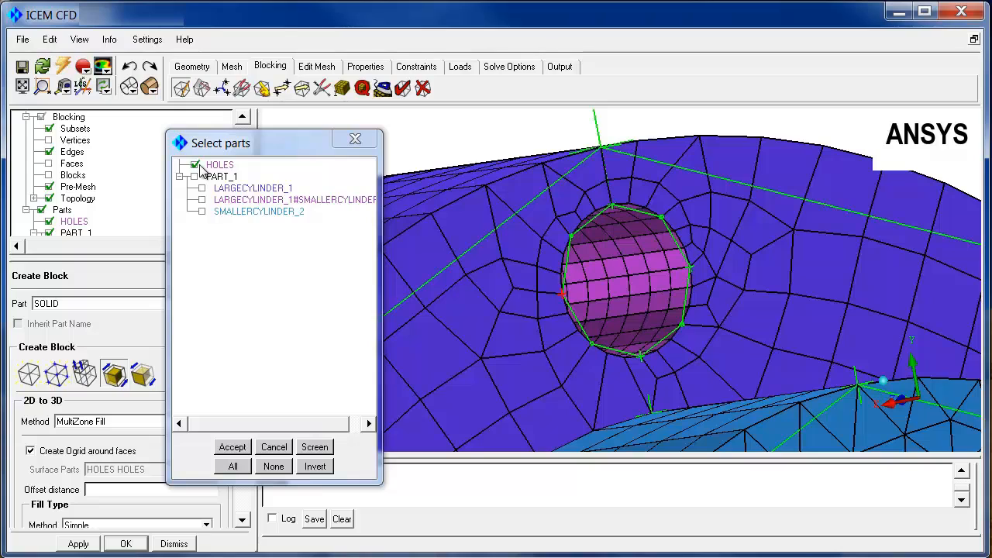
left_click(195, 165)
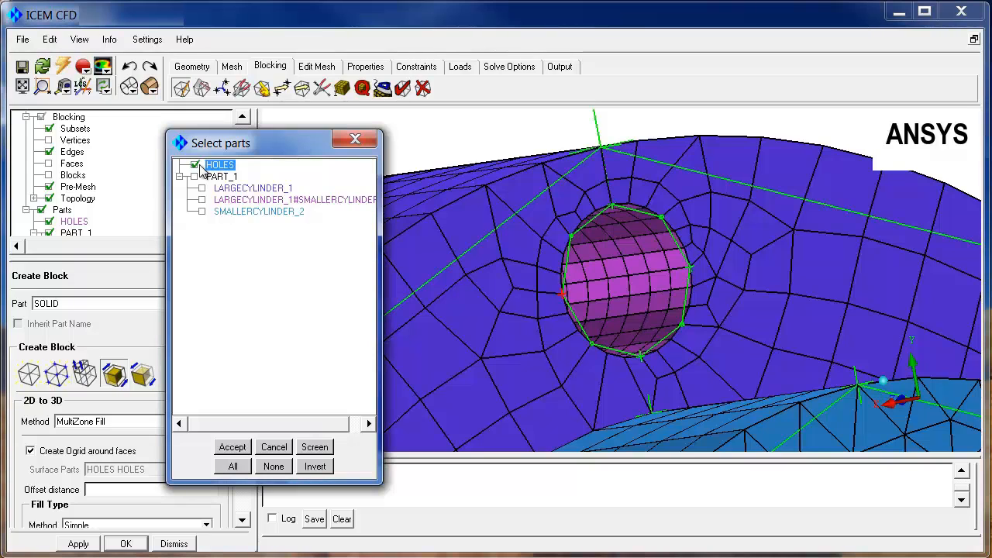
left_click(233, 447)
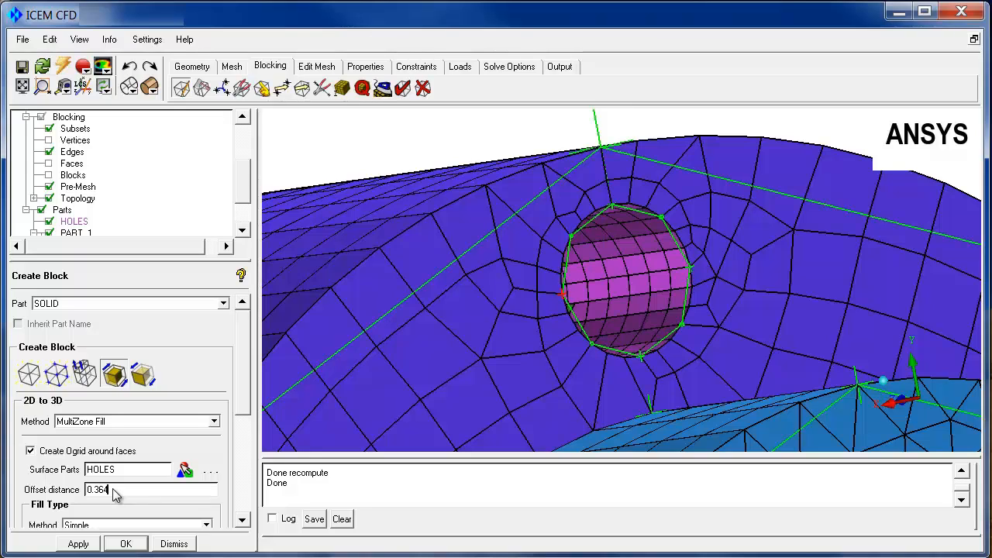
Set the fill type to Swept, apply the 2D to 3D block conversion and recompute the mesh
scroll(240, 403, "down", 3)
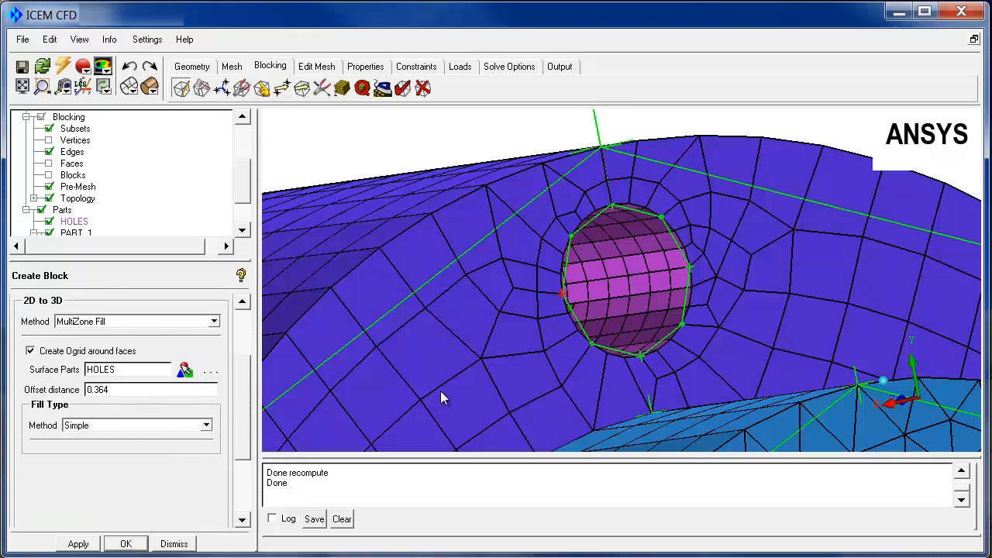
left_click(207, 426)
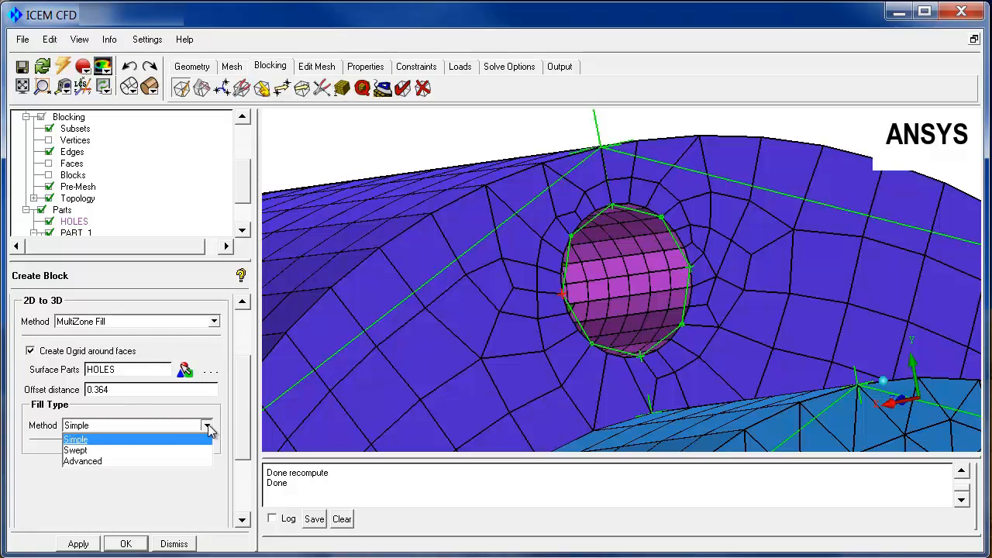
left_click(78, 451)
left_click(73, 544)
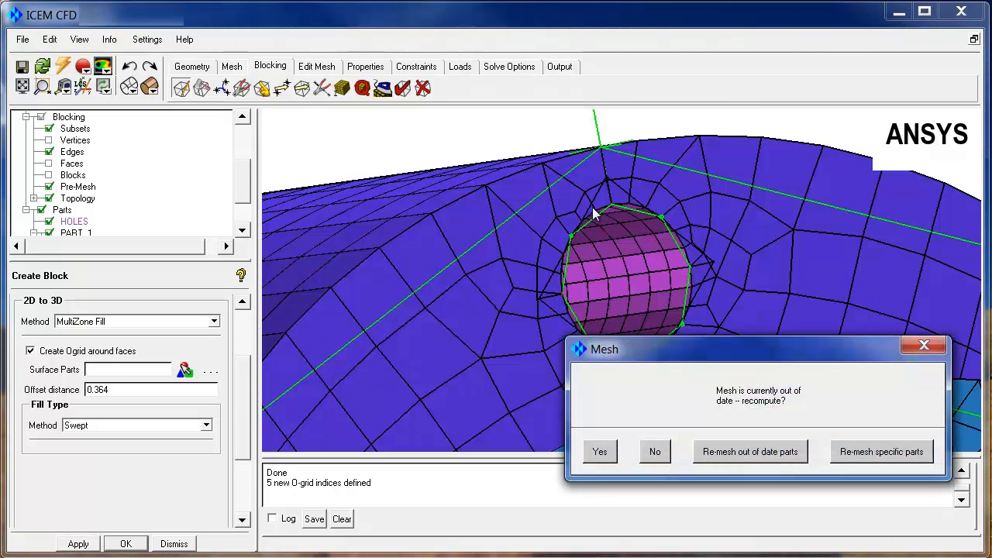
left_click(598, 452)
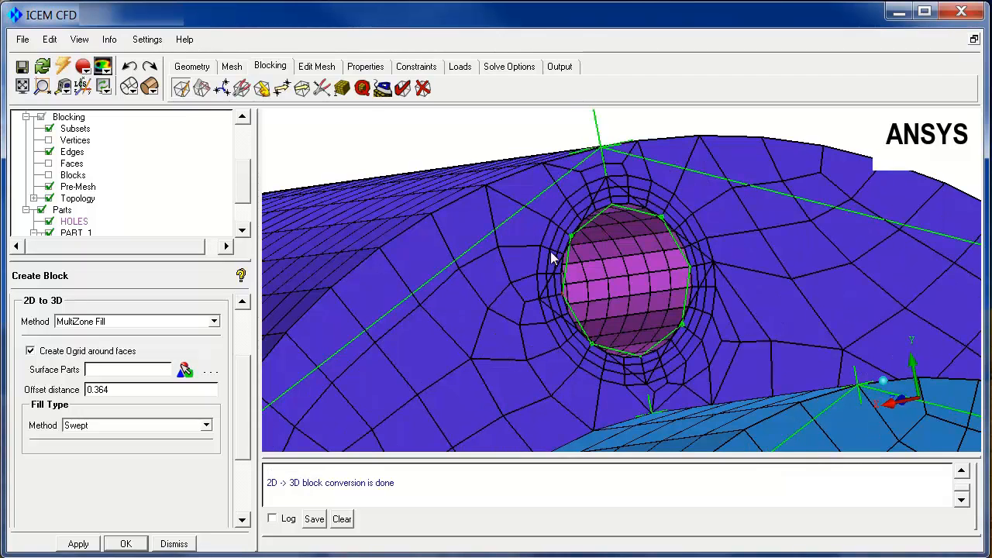
Hide the block edges and inspect the recomputed mesh on both ends of the stepped cylinder
left_click(49, 152)
left_click_drag(607, 271, 348, 204)
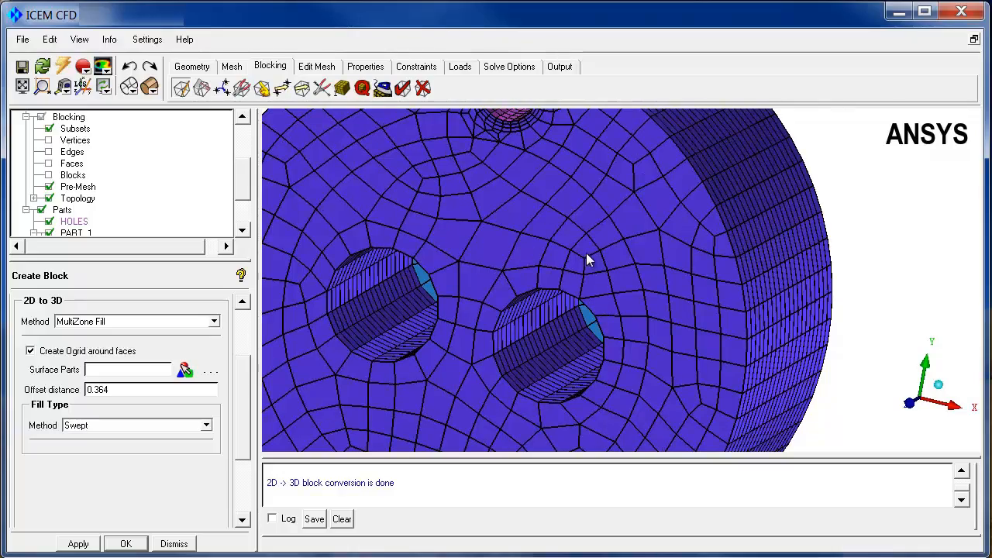
left_click_drag(587, 261, 474, 313)
Create a pre-mesh cut plane normal to Z, hide the full pre-mesh and move the plane to a fraction value of 0.38
right_click(78, 188)
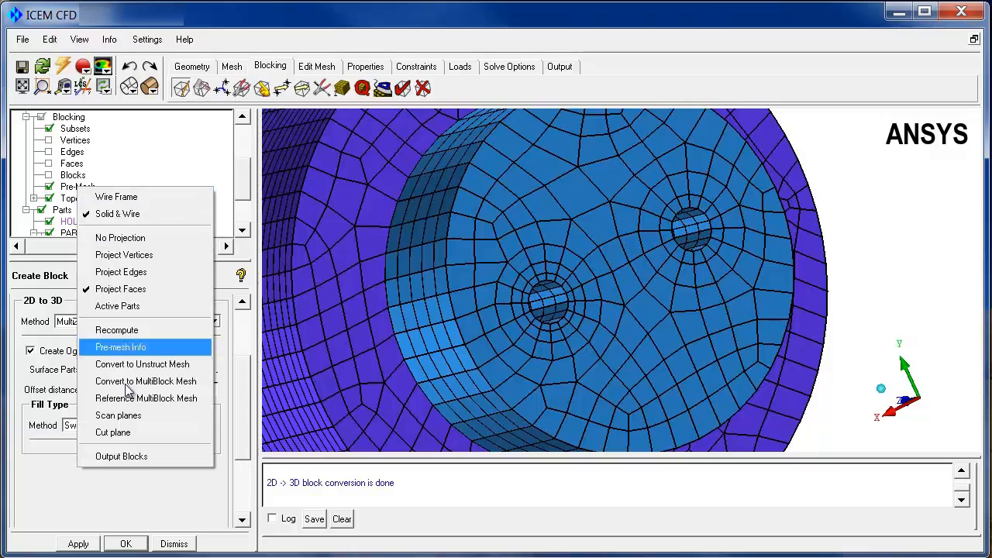
left_click(123, 432)
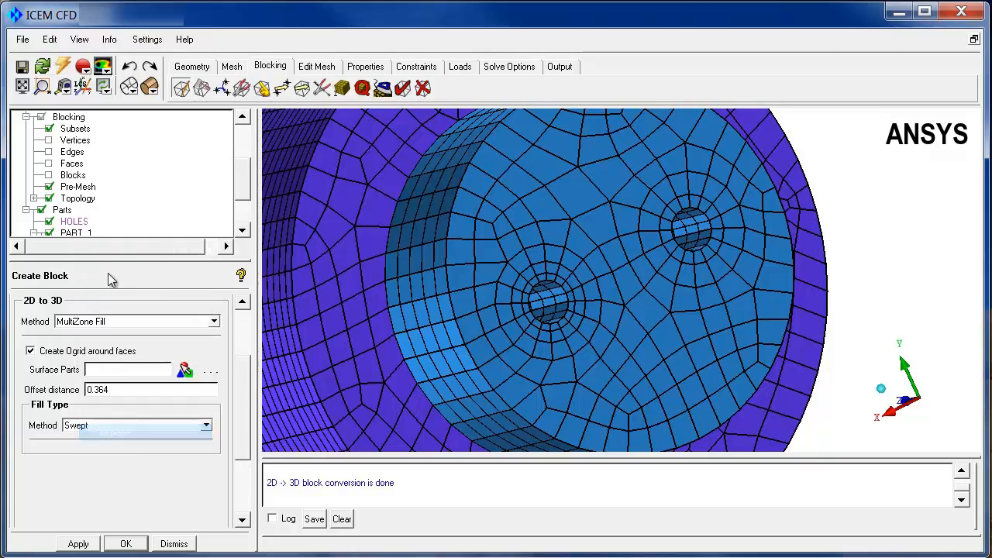
left_click(48, 187)
scroll(560, 297, "down", 4)
left_click_drag(514, 298, 488, 257)
scroll(505, 176, "down", 6)
Change the cut plane to the Middle X Plane and examine the swept layers through the part's length
left_click(240, 305)
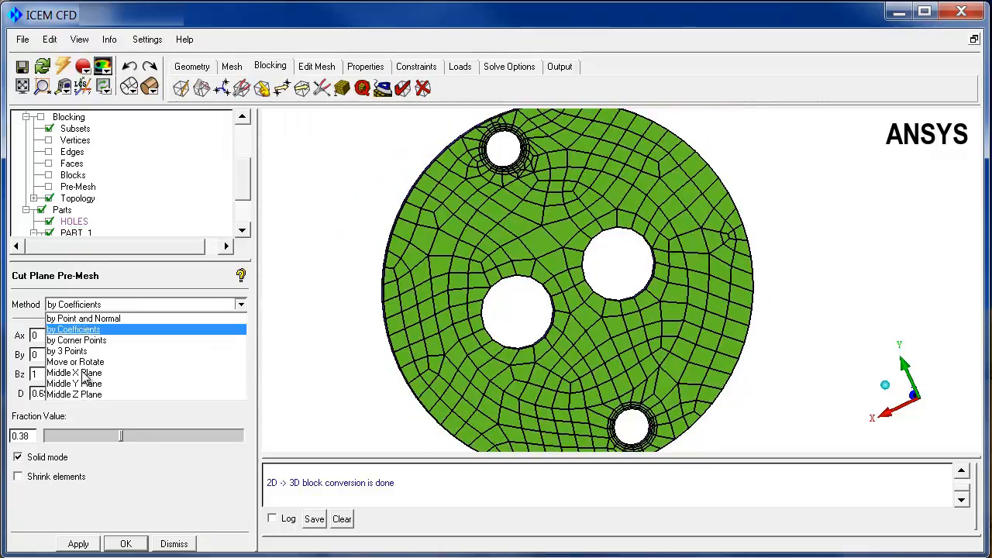
left_click(83, 374)
left_click_drag(507, 272, 653, 390)
right_click_drag(652, 390, 721, 153)
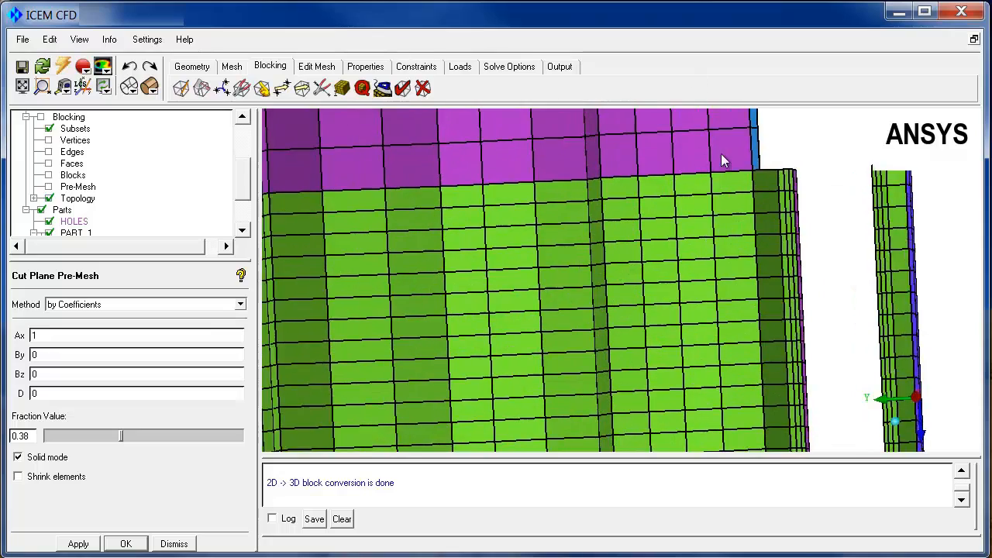
left_click_drag(721, 159, 459, 225)
left_click_drag(507, 263, 546, 224)
right_click_drag(544, 221, 534, 392)
middle_click_drag(543, 335, 574, 324)
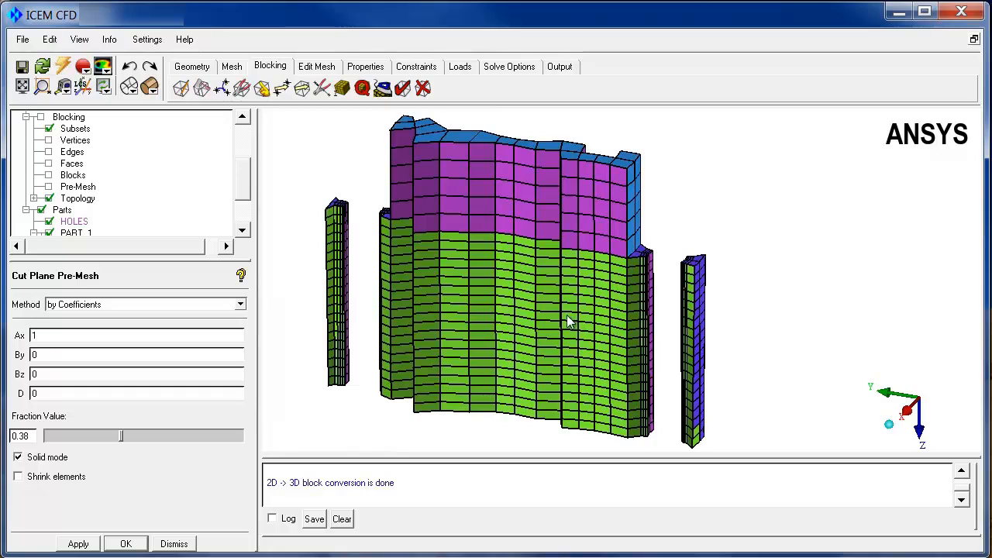
left_click_drag(569, 321, 496, 370)
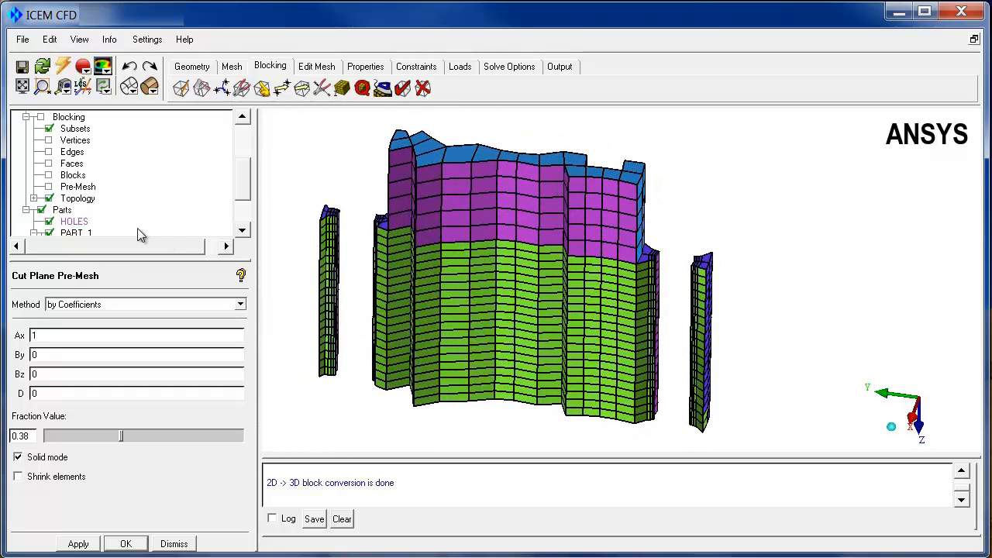
Convert the pre-mesh to an unstructured mesh
right_click(81, 187)
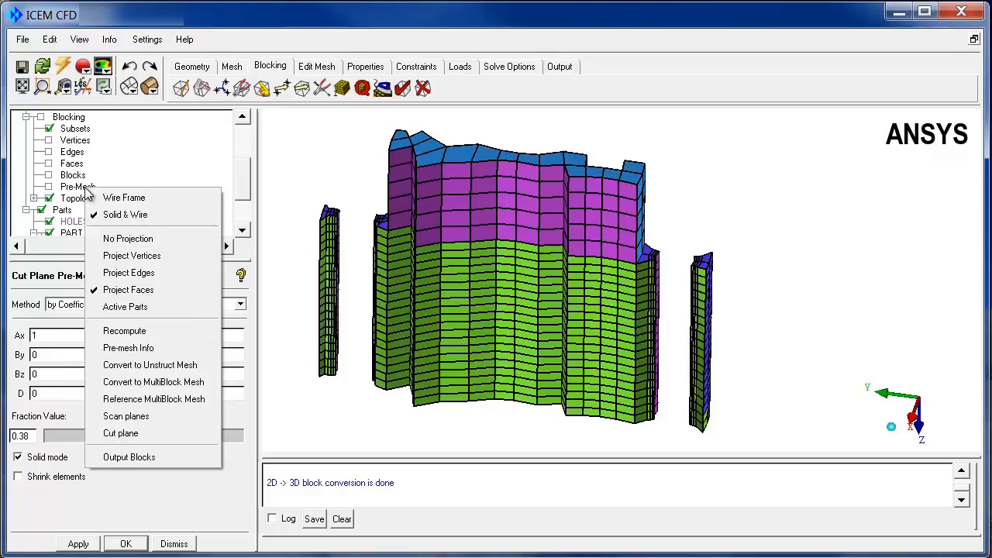
left_click(165, 370)
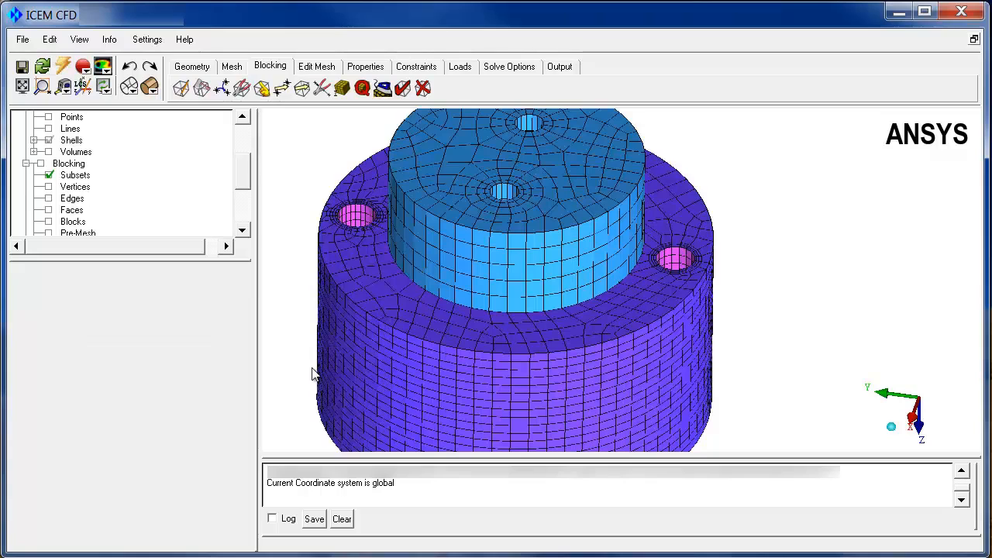
left_click_drag(493, 295, 531, 334)
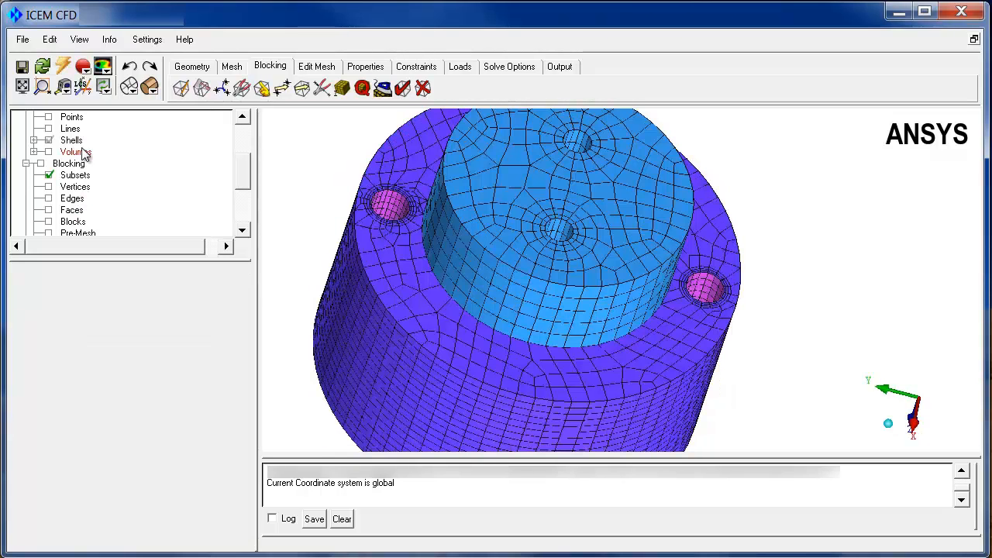
Display the unstructured mesh on a cut plane across the cylinder and show its volume elements
scroll(241, 170, "up", 2)
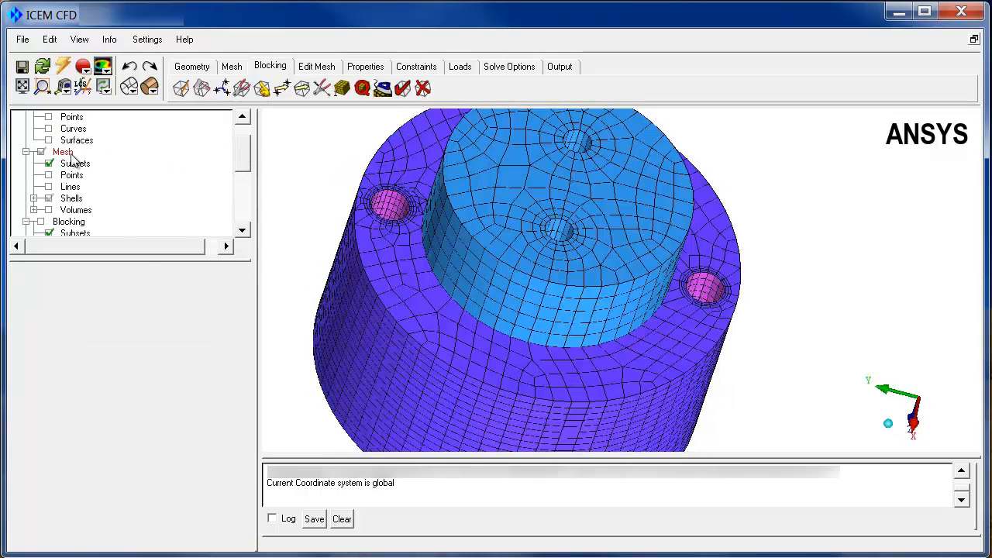
right_click(76, 162)
mouse_move(140, 164)
left_click(217, 180)
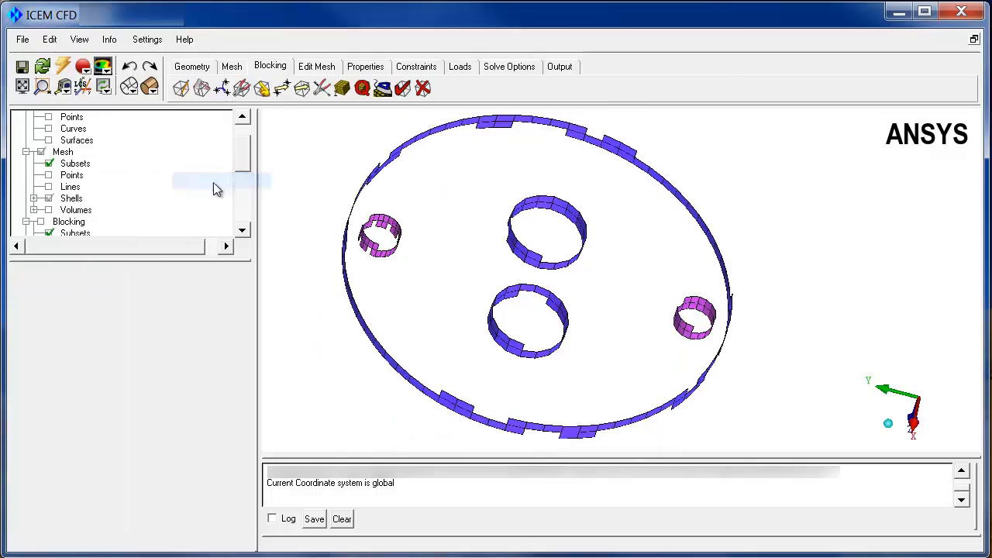
left_click(49, 210)
left_click_drag(540, 285, 395, 303)
right_click_drag(392, 324, 394, 250)
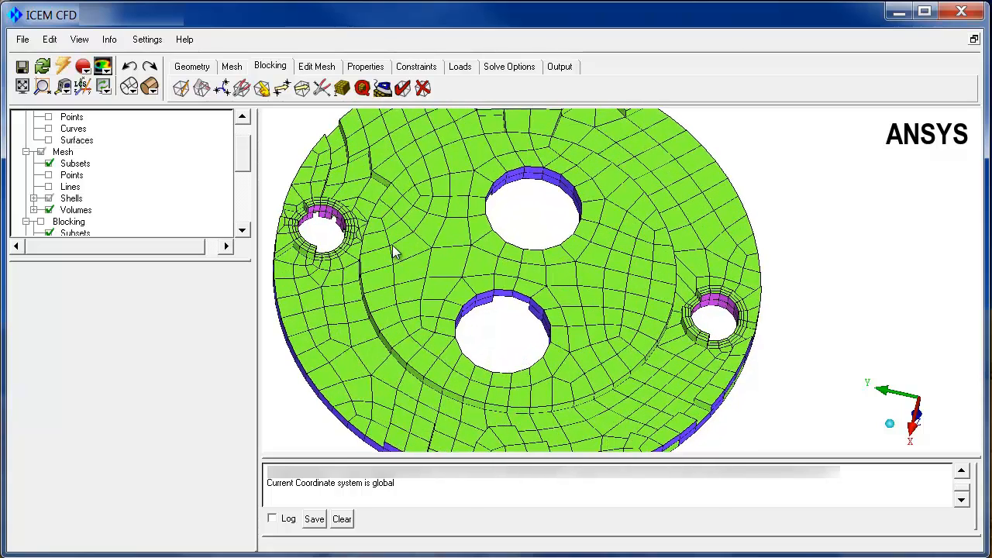
Look through the output, constraint and property tools, and open the solver parameter setup to review the available solvers
left_click(559, 67)
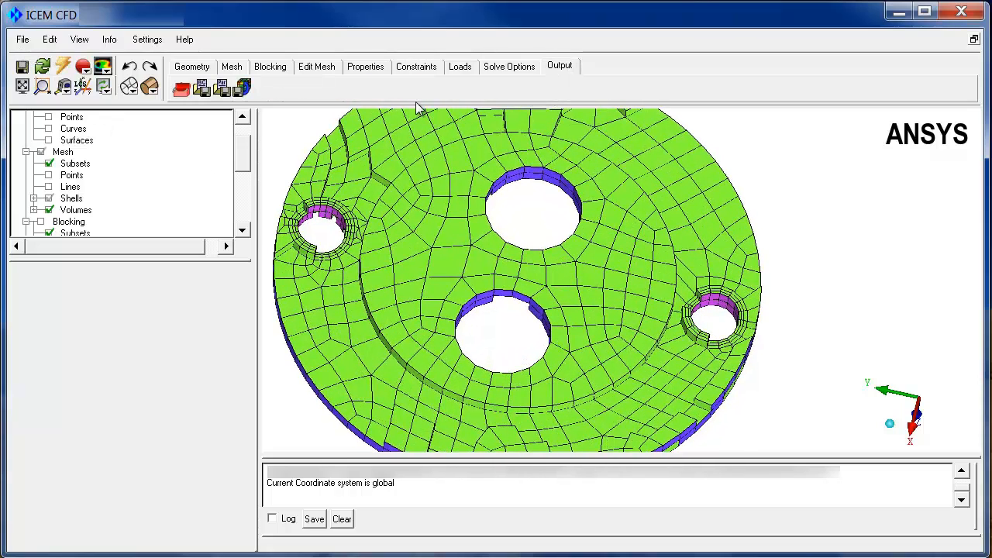
left_click(418, 70)
left_click(353, 71)
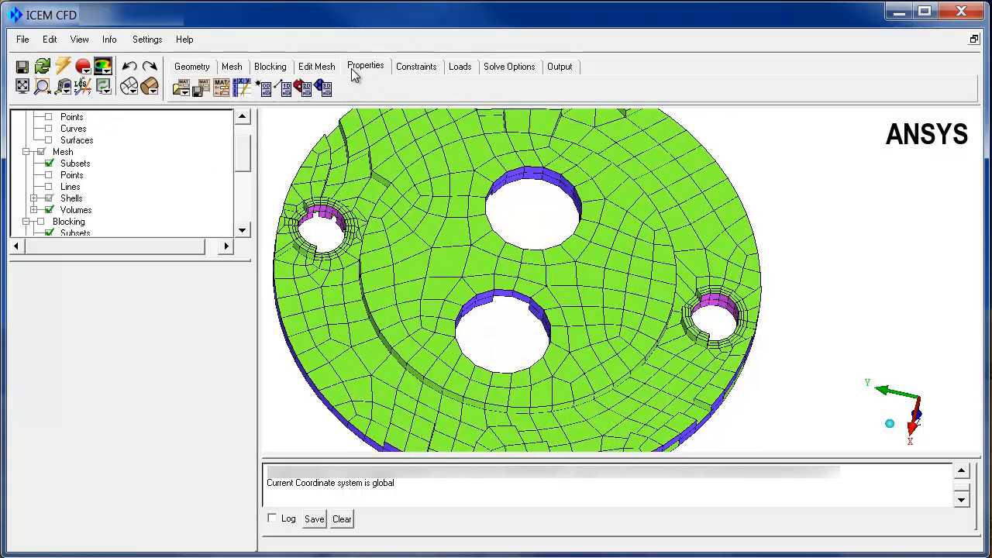
left_click(503, 66)
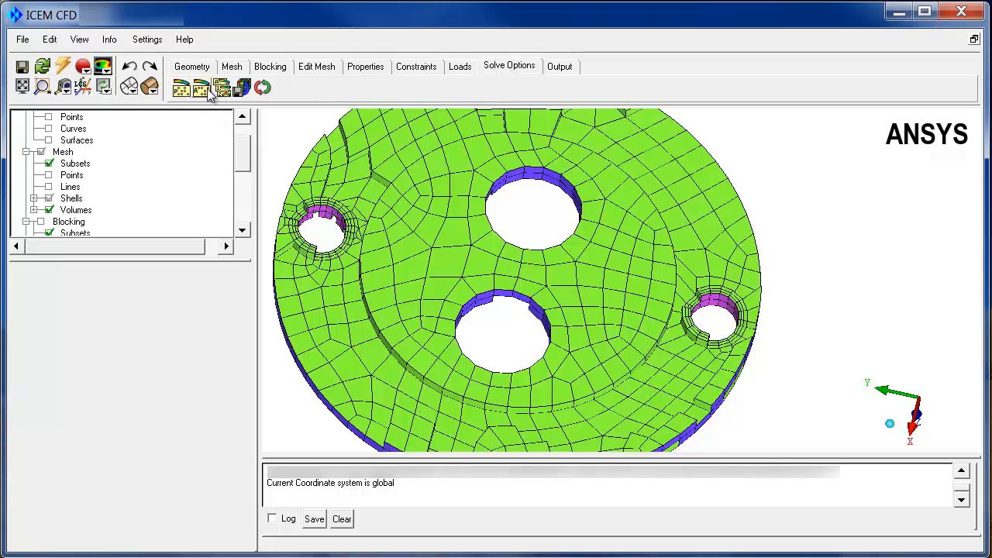
left_click(179, 88)
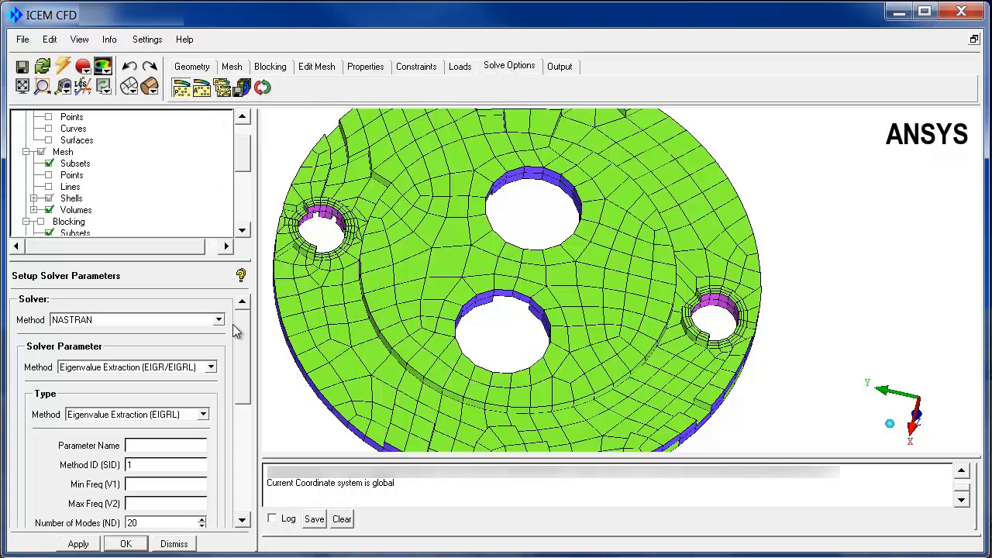
left_click(218, 321)
left_click(392, 326)
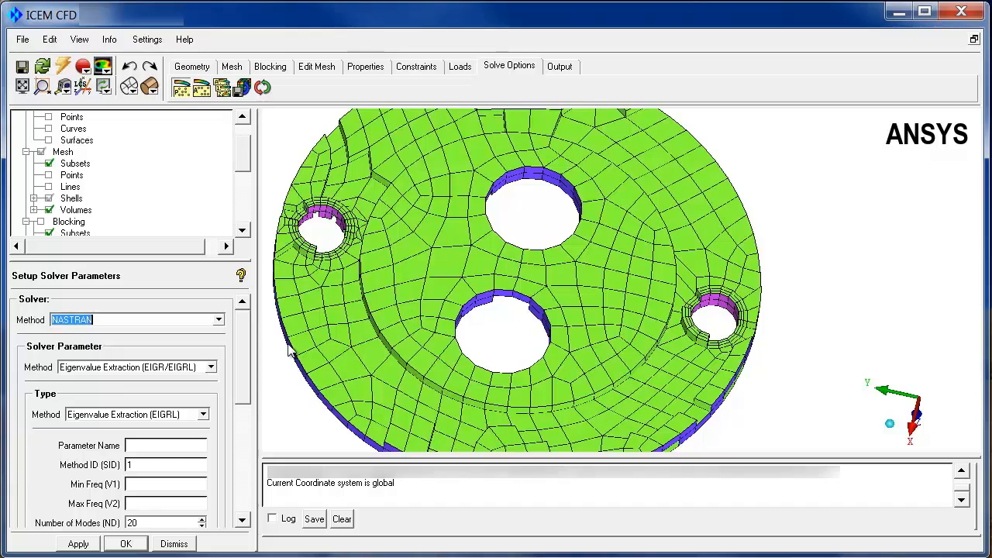